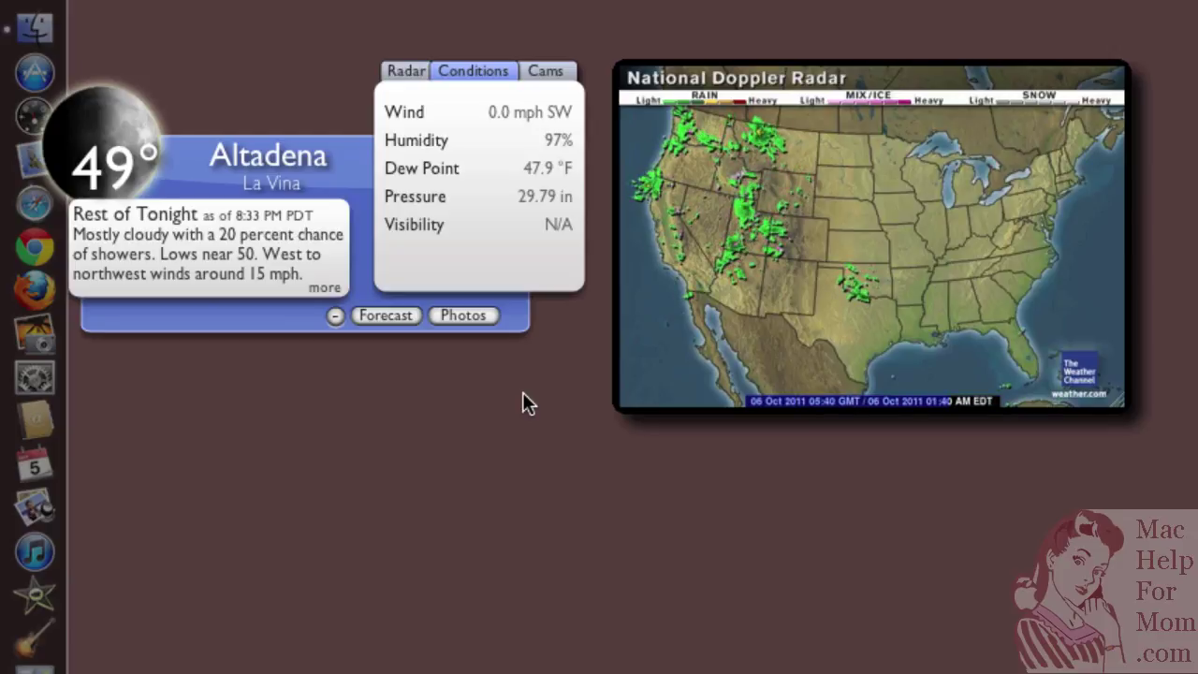
- Show the multi-day forecast in the Altadena weather widget
{"action": "left_click", "coordinate": [522, 392]}
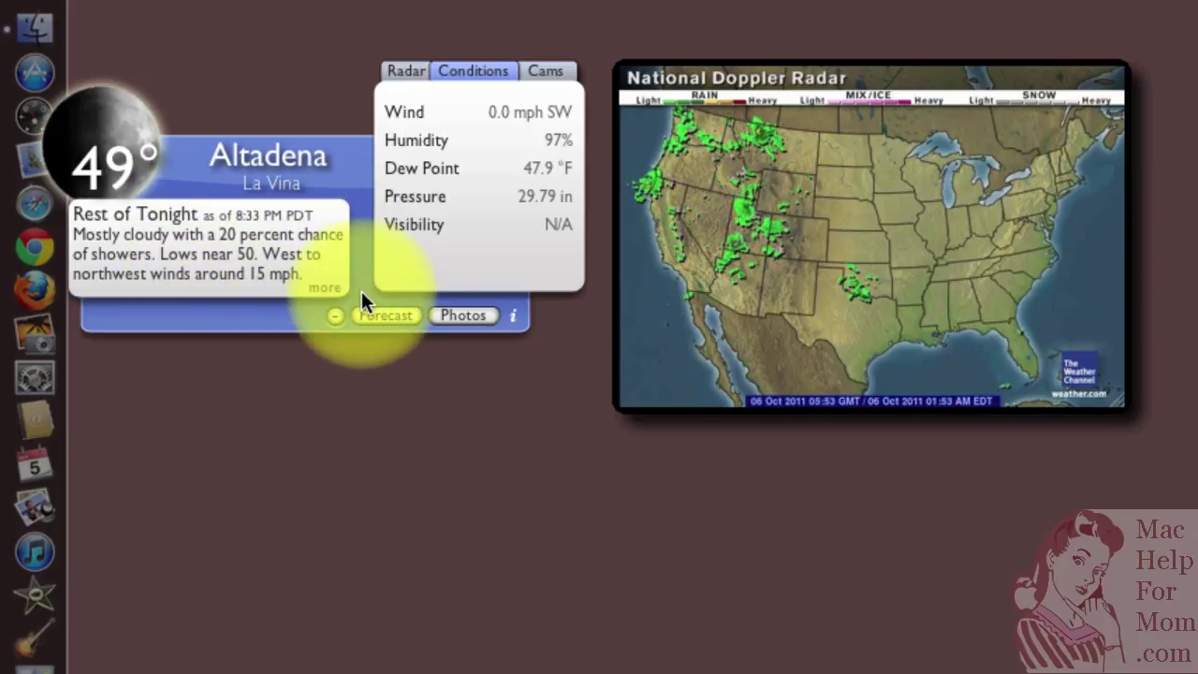
{"action": "mouse_move", "coordinate": [833, 168]}
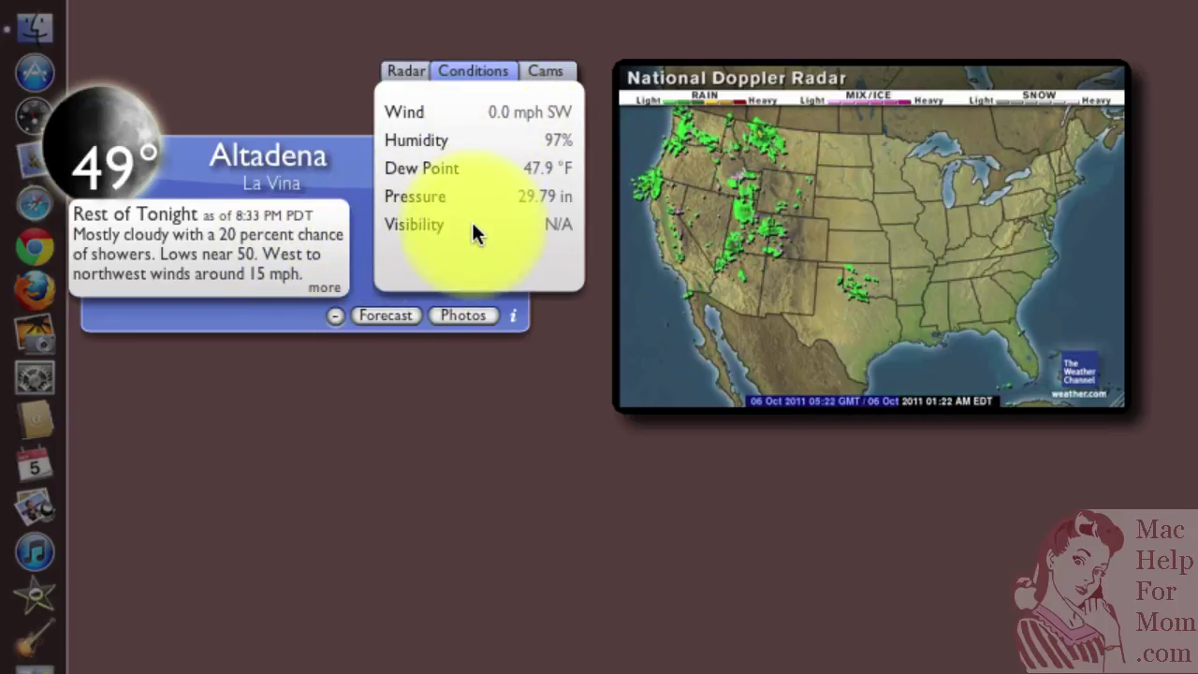
{"action": "left_click", "coordinate": [387, 315]}
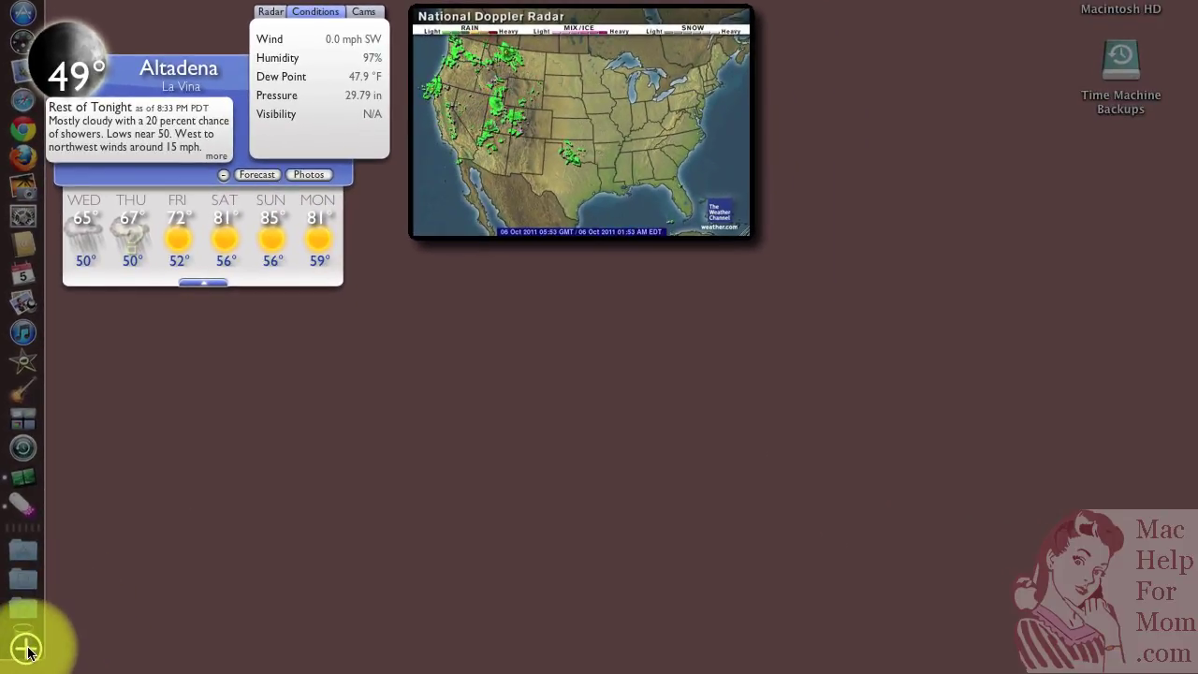
- Add a second Wunderground weather widget to the Dashboard and place it below the Altadena forecast
{"action": "left_click", "coordinate": [26, 648]}
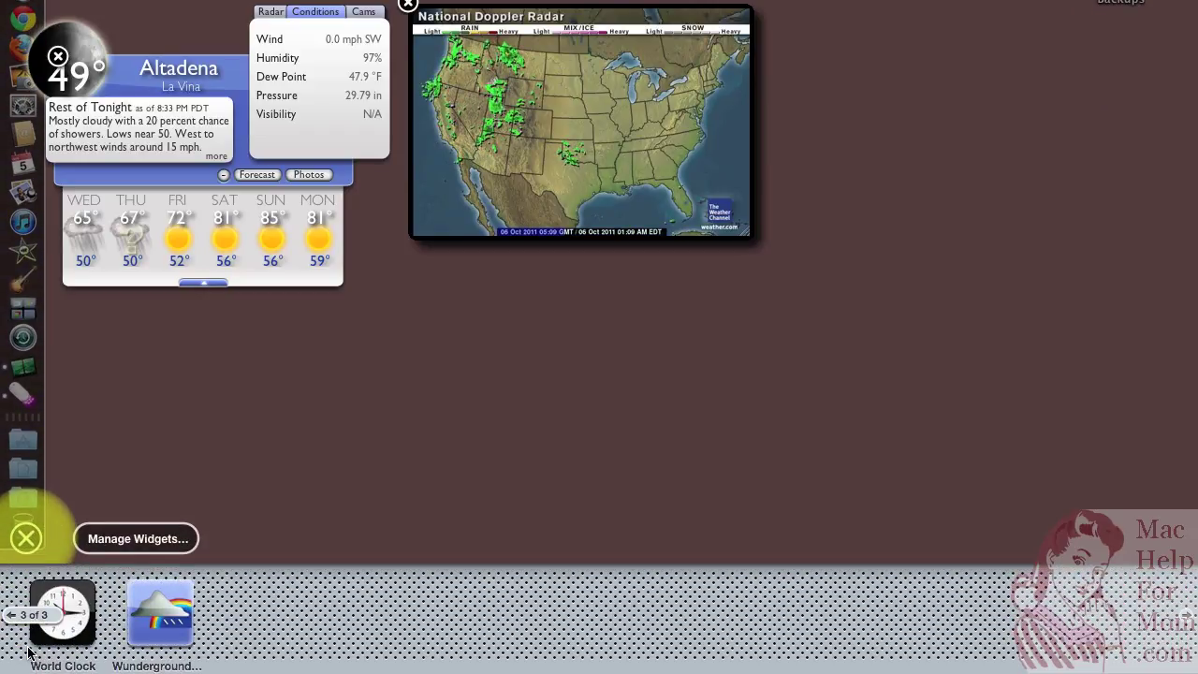
{"action": "left_click", "coordinate": [162, 620]}
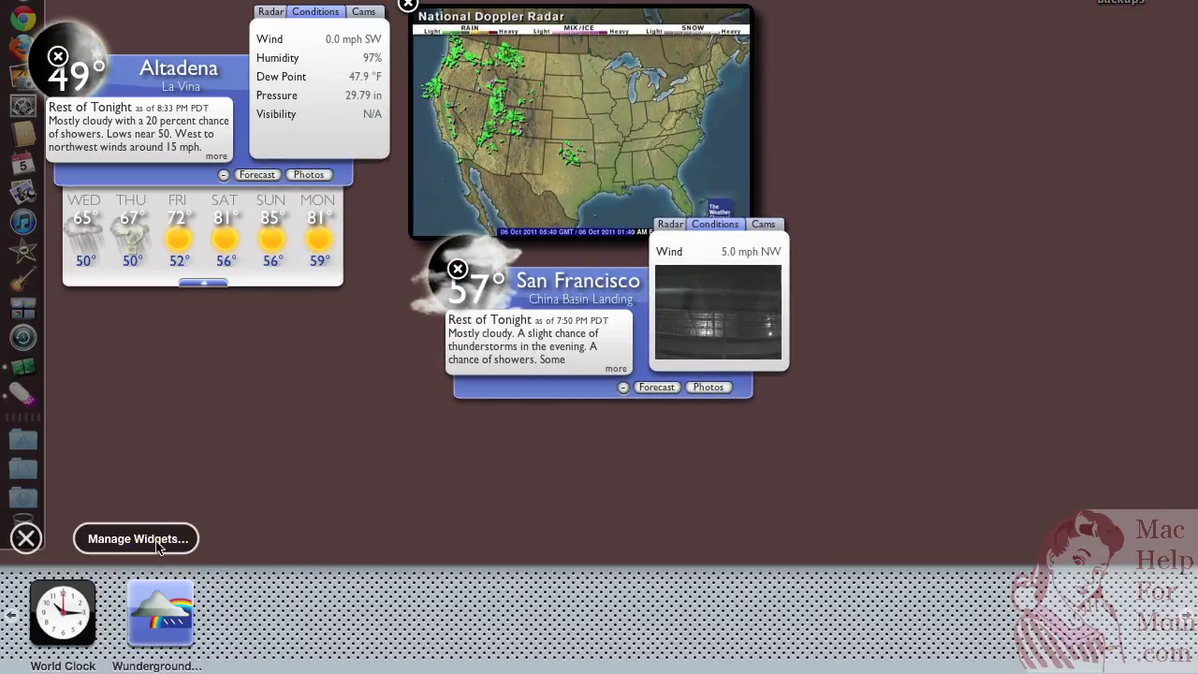
{"action": "left_click", "coordinate": [25, 539]}
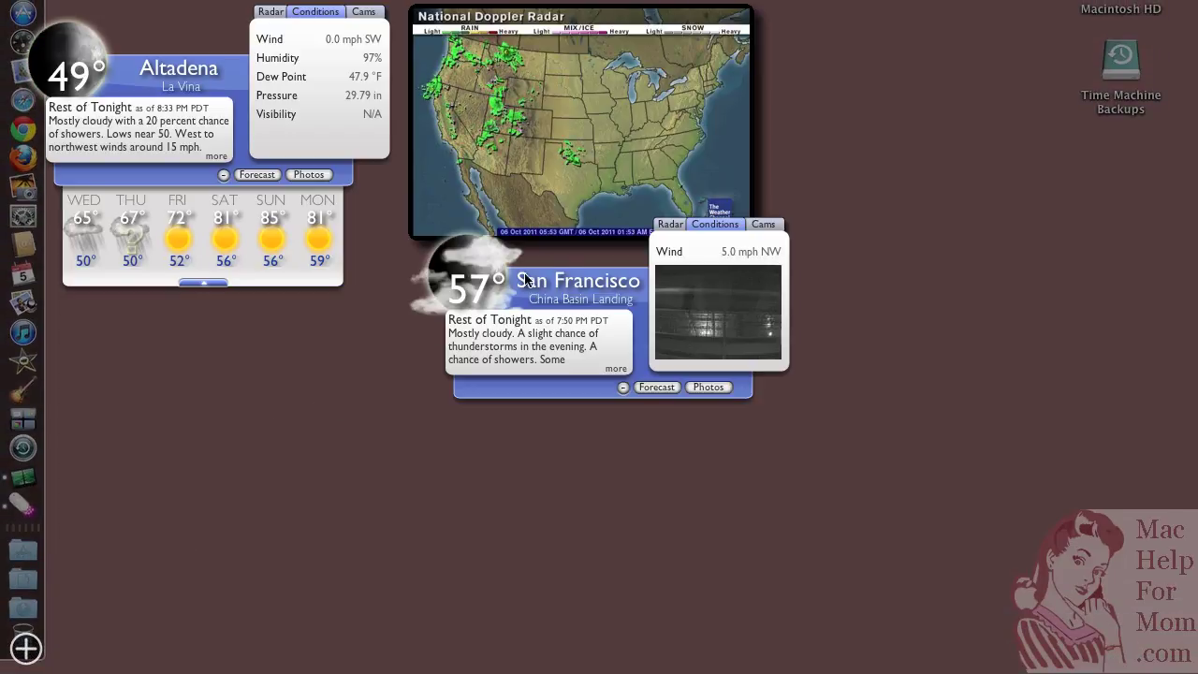
{"action": "left_click_drag", "start_coordinate": [590, 285], "coordinate": [208, 356]}
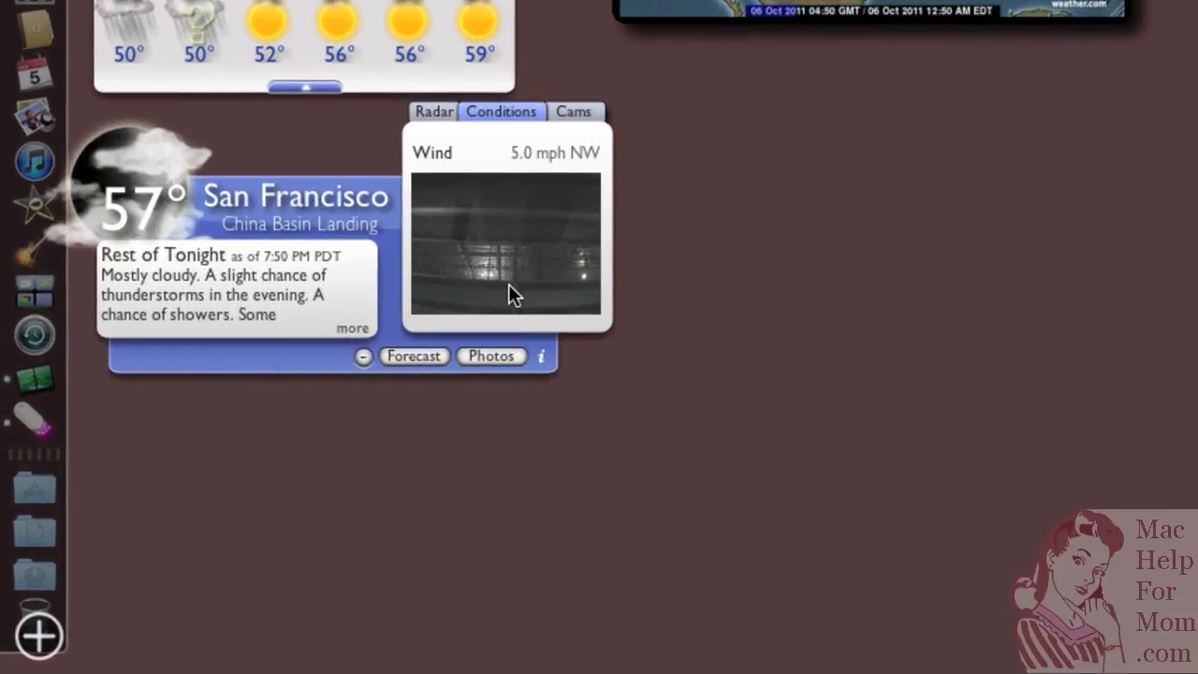
- Open the San Francisco widget's settings and search for the location morro bay, ca
{"action": "left_click", "coordinate": [542, 358]}
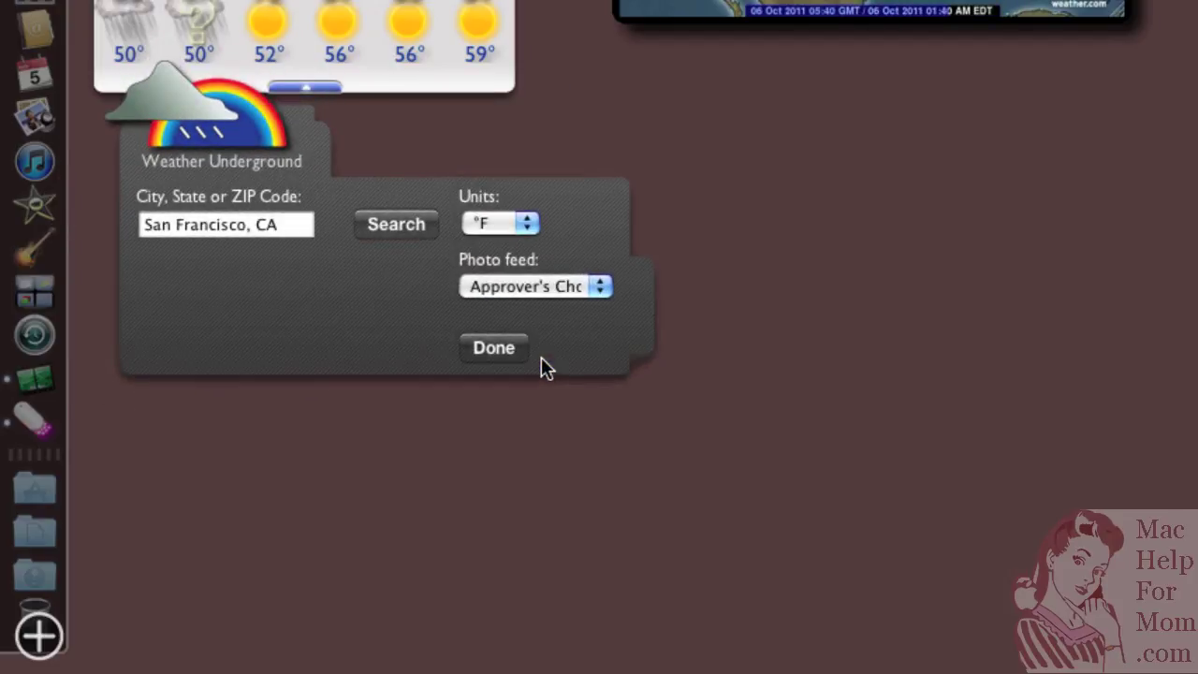
{"action": "left_click_drag", "start_coordinate": [284, 217], "coordinate": [156, 232]}
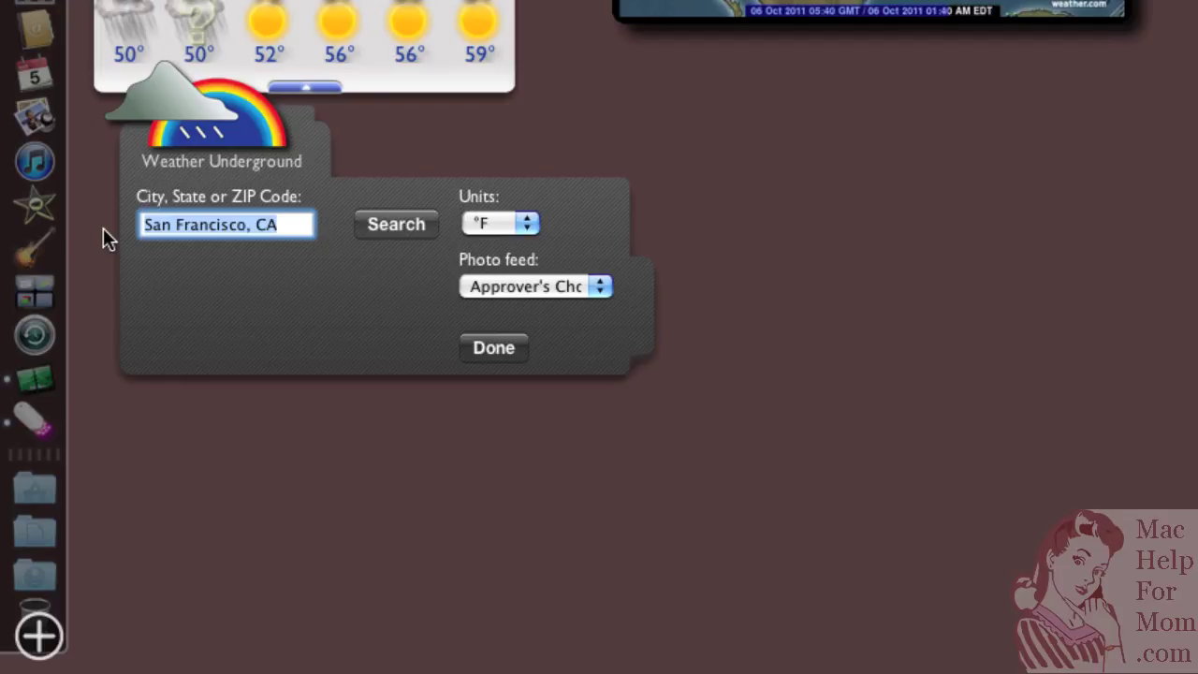
{"action": "type", "text": "morro bay, ca"}
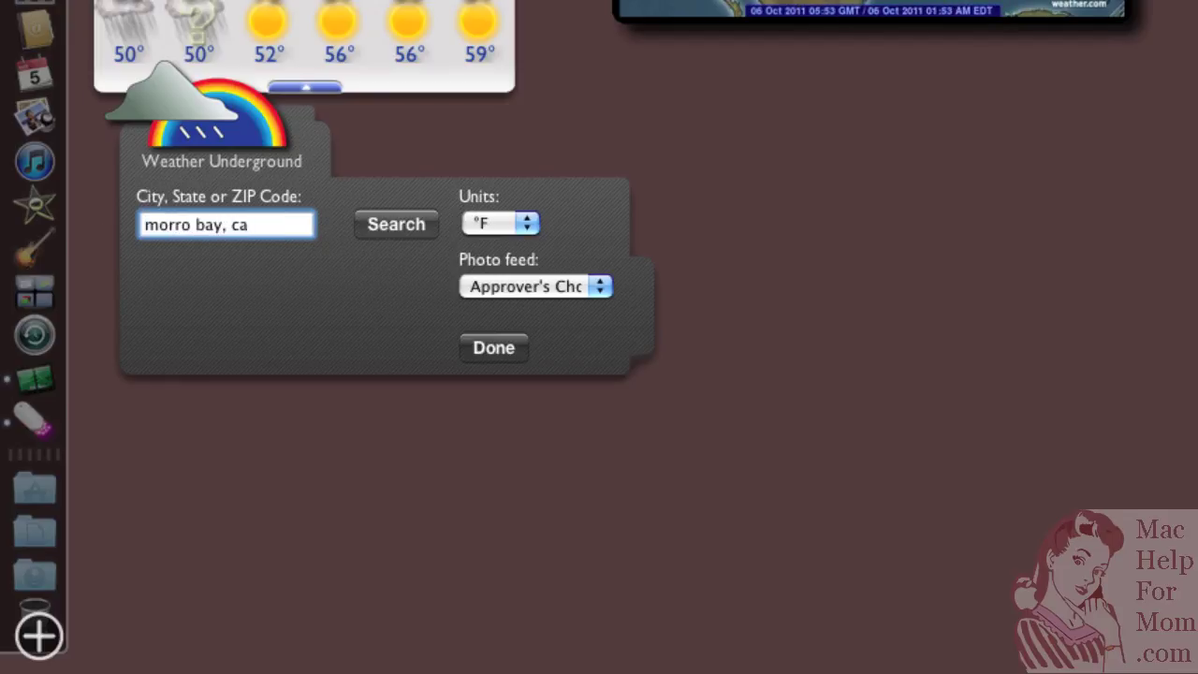
{"action": "left_click", "coordinate": [396, 223]}
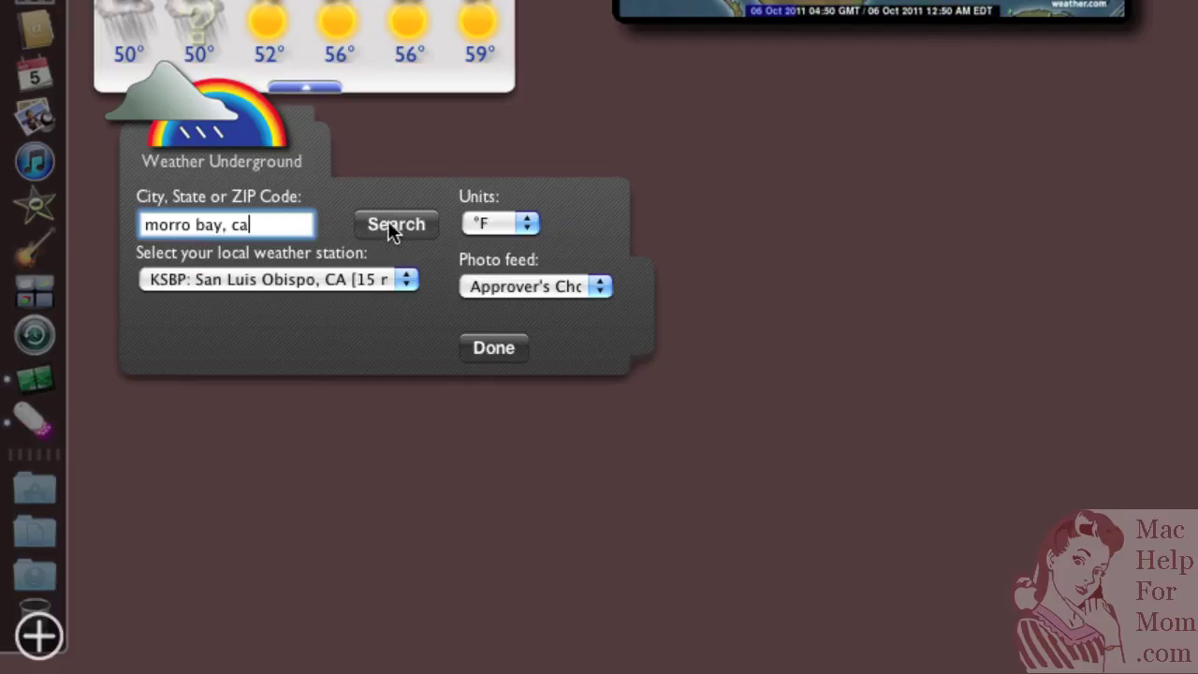
{"action": "left_click", "coordinate": [289, 180]}
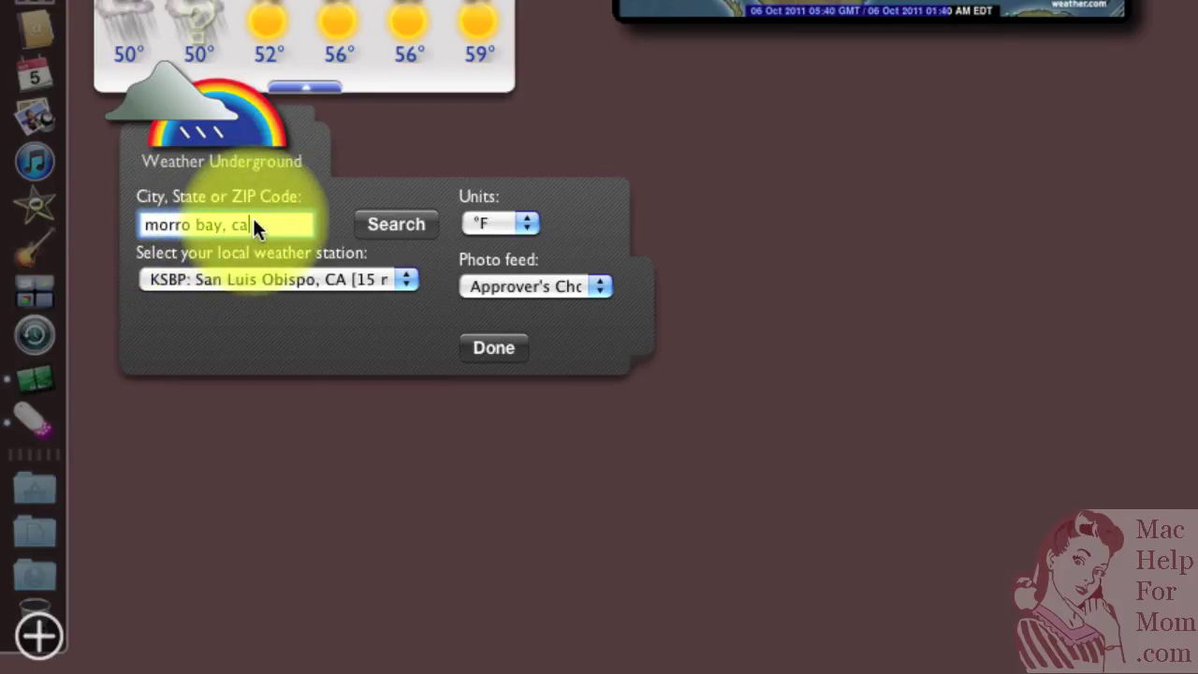
- Choose the Los Osos/Cuesta By the Sea/Baywood weather station, save the settings and collapse the Morro Bay widget to its compact view
{"action": "left_click", "coordinate": [407, 278]}
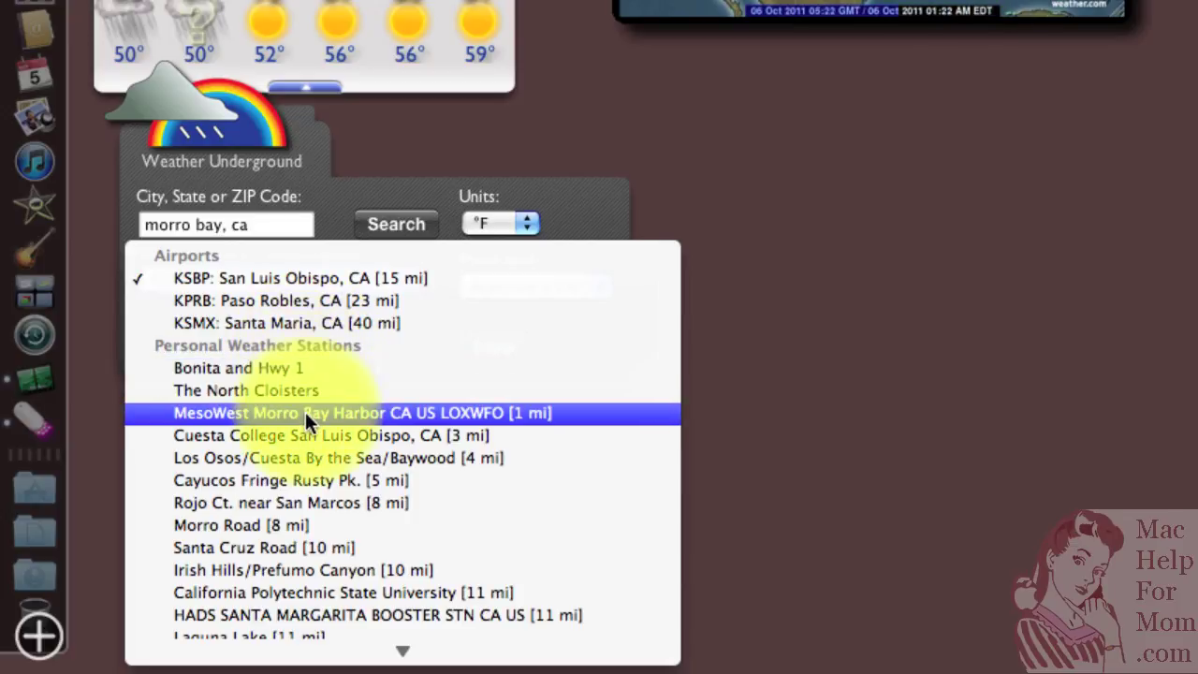
{"action": "left_click", "coordinate": [334, 455]}
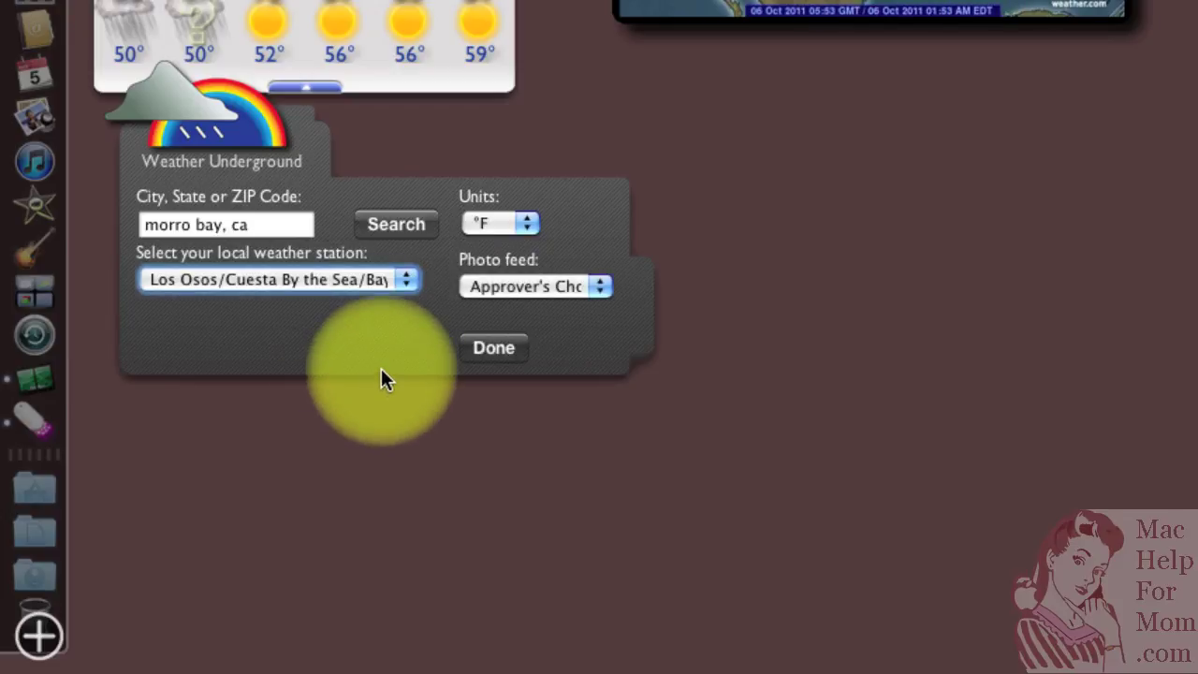
{"action": "left_click", "coordinate": [493, 347]}
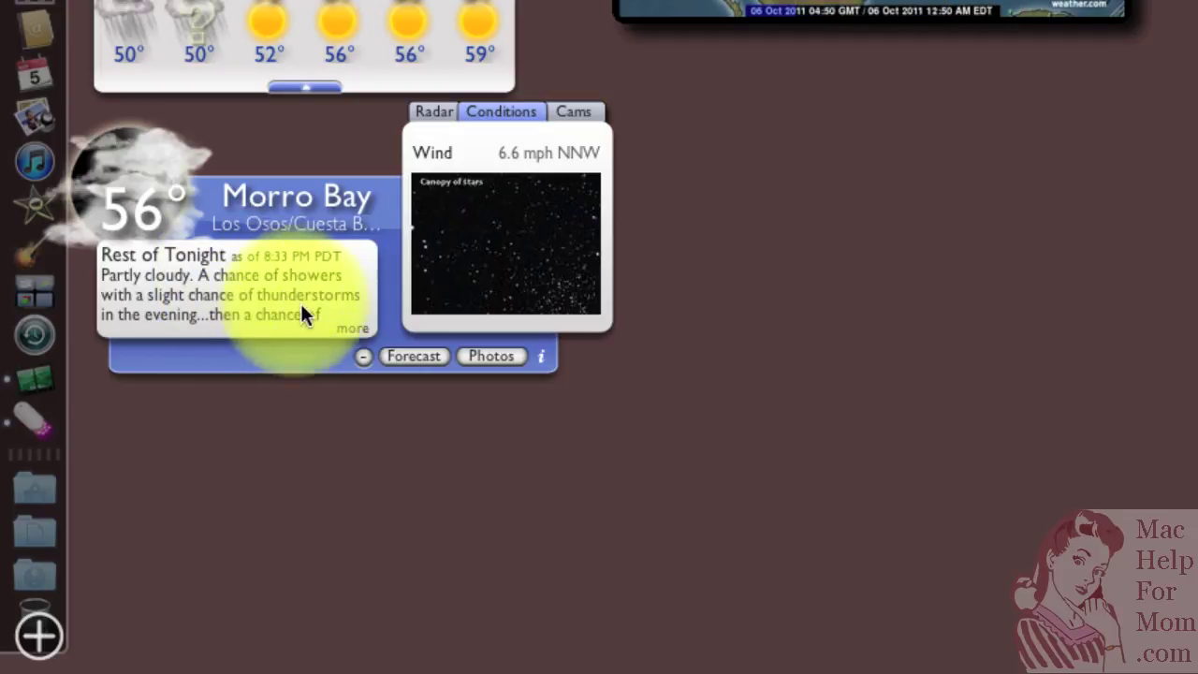
{"action": "left_click", "coordinate": [510, 111]}
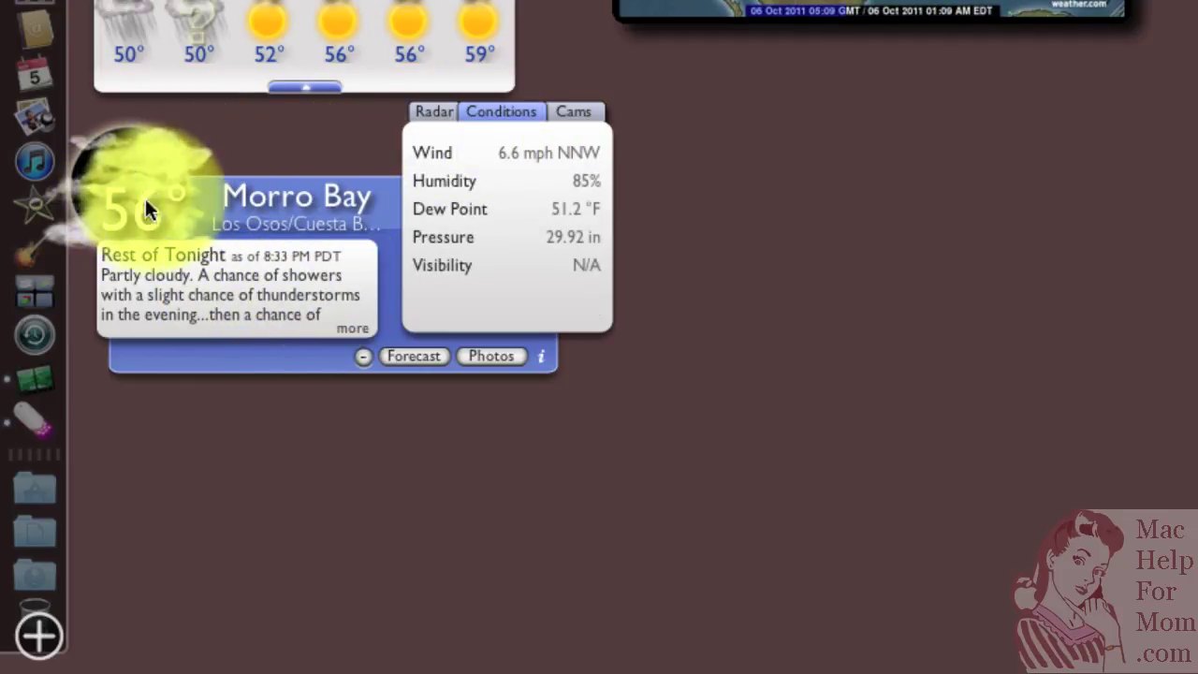
{"action": "left_click", "coordinate": [364, 354]}
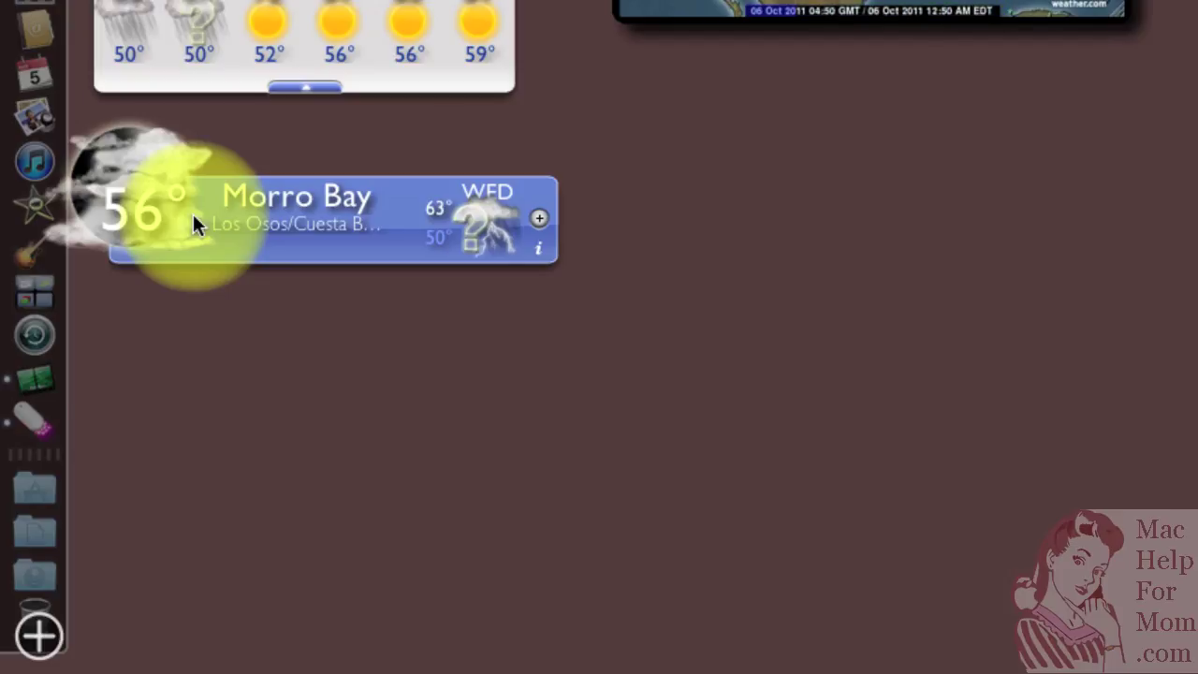
- Add another Wunderground widget and place it directly below the collapsed Morro Bay widget
{"action": "left_click", "coordinate": [37, 637]}
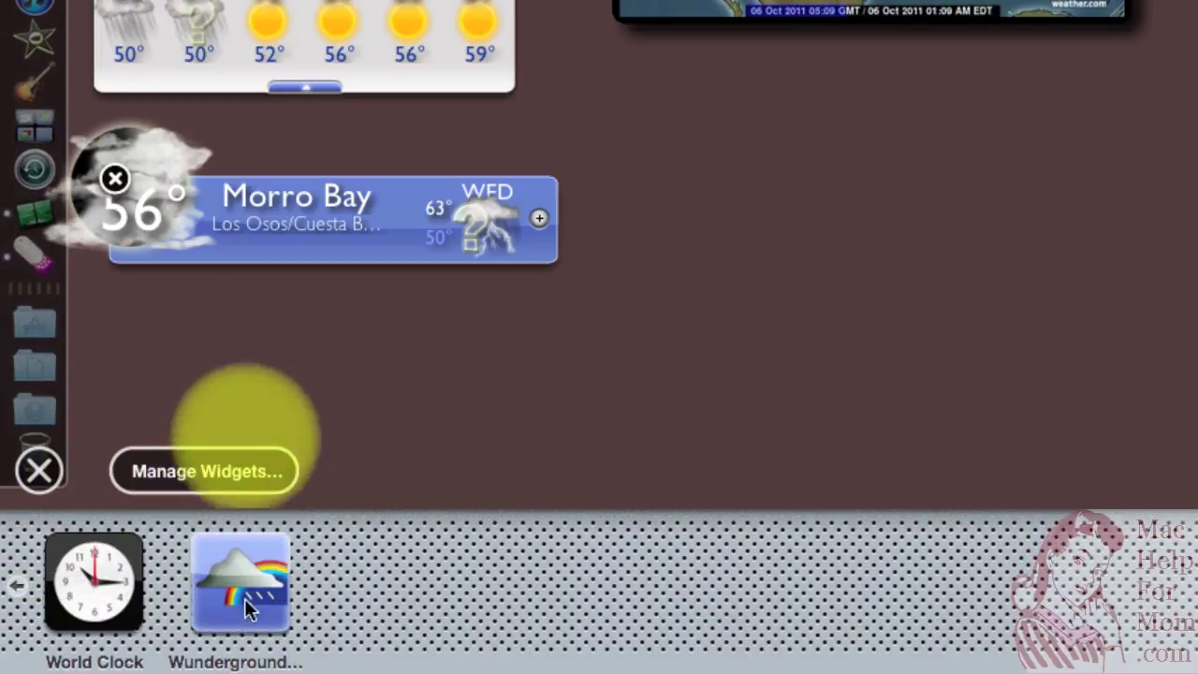
{"action": "left_click", "coordinate": [245, 585]}
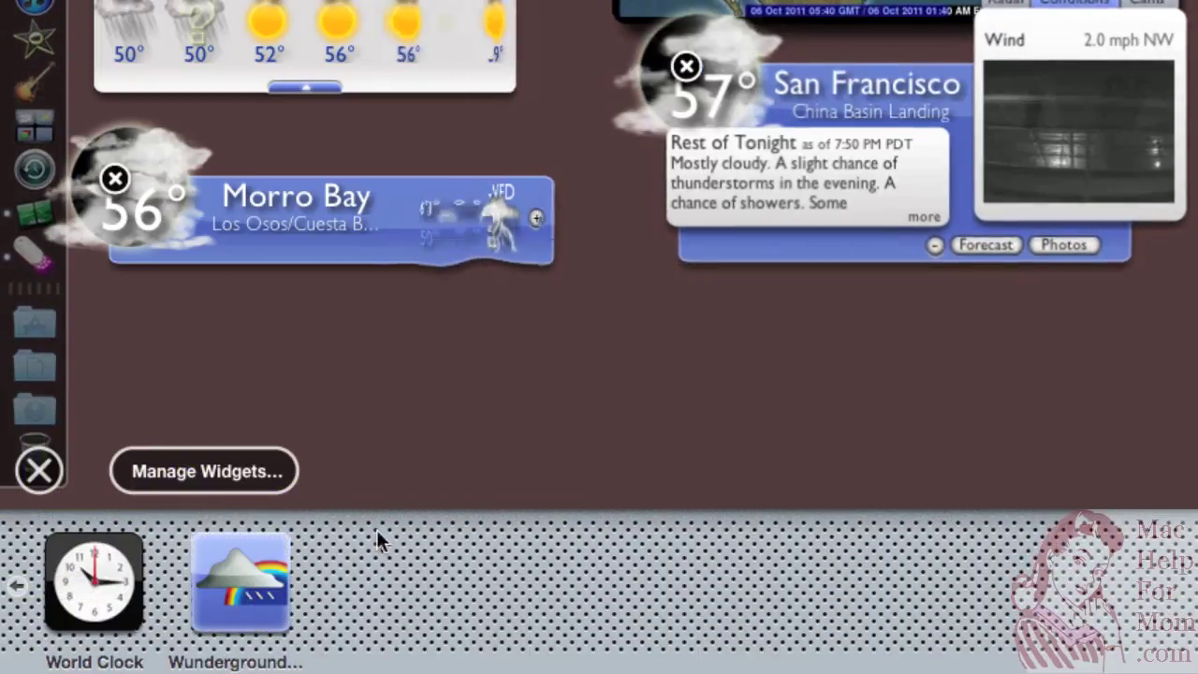
{"action": "left_click", "coordinate": [39, 469]}
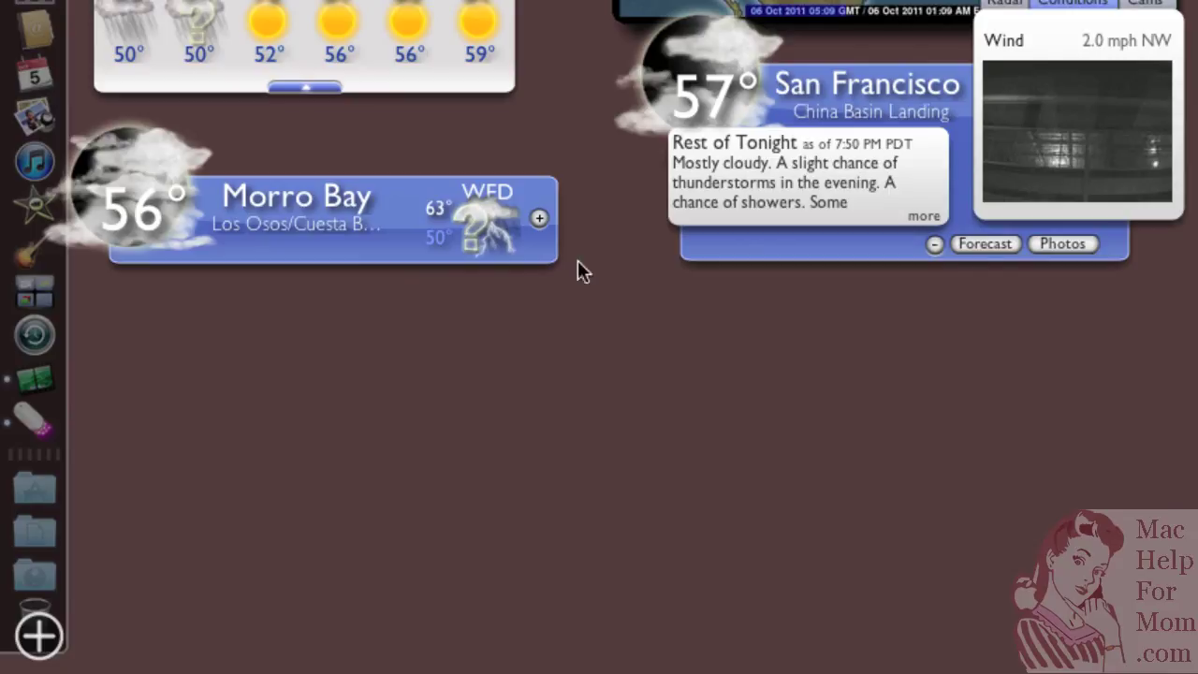
{"action": "left_click_drag", "start_coordinate": [858, 76], "coordinate": [264, 350]}
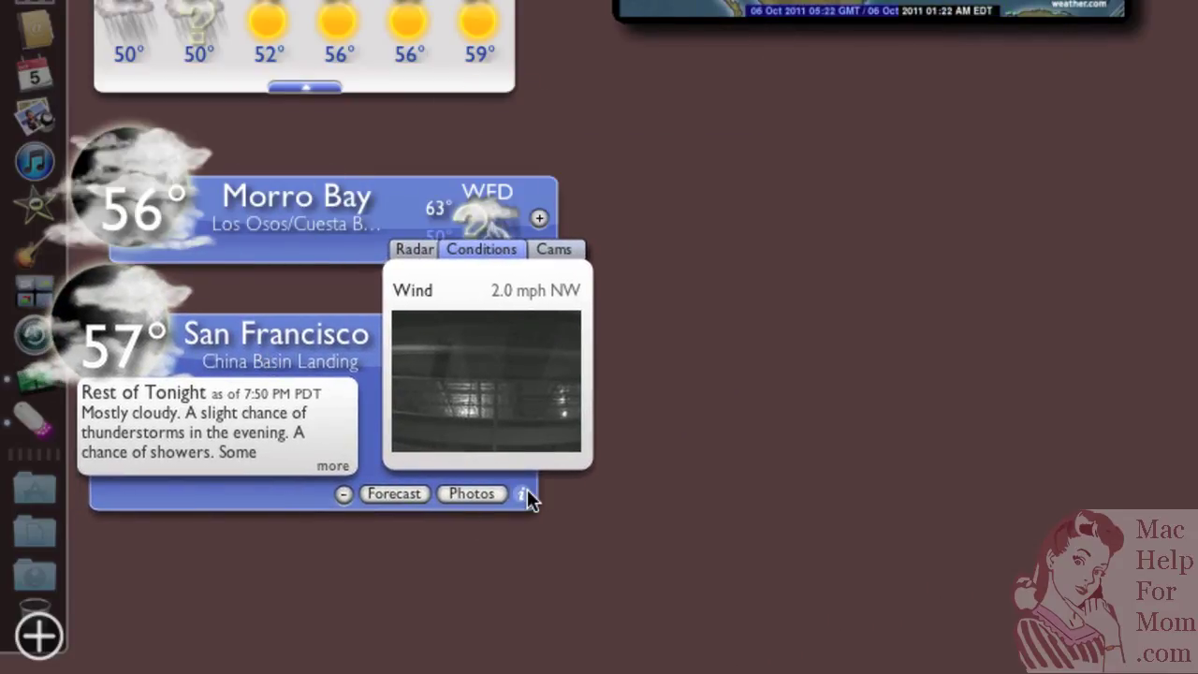
- Set the San Francisco widget's location to kona, hi with the APRSWXNET Kailua Kona HI US station, and collapse the widget
{"action": "left_click", "coordinate": [522, 495]}
{"action": "triple_click", "coordinate": [269, 362]}
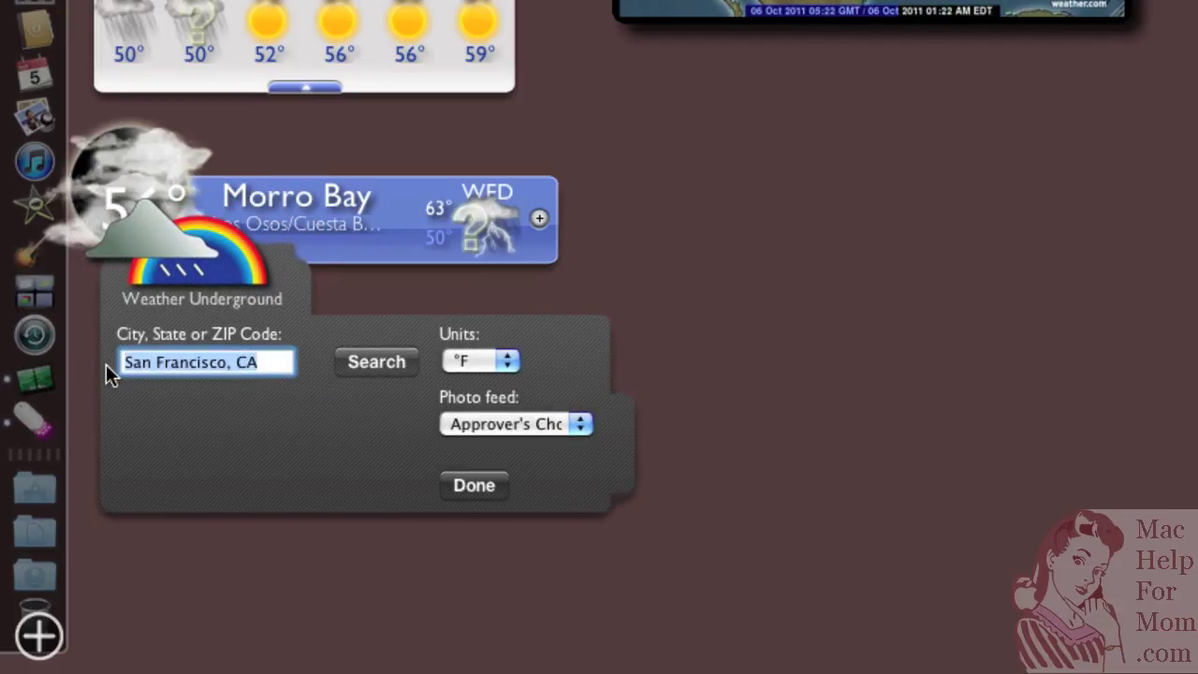
{"action": "type", "text": "kona, hi"}
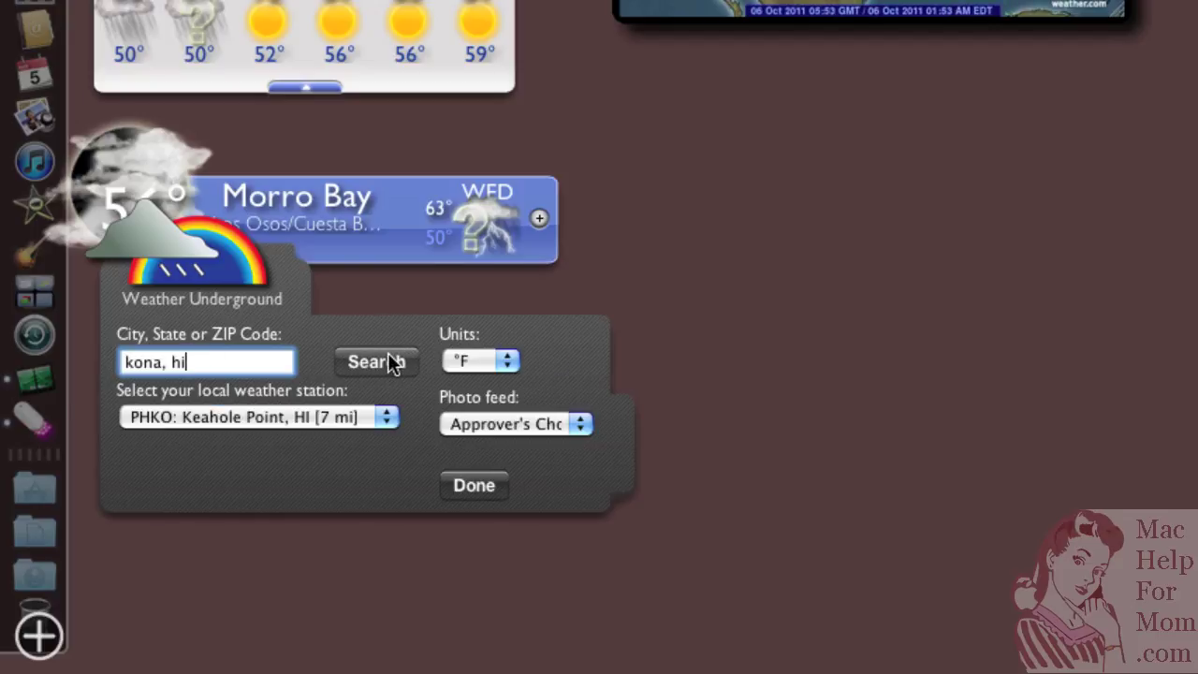
{"action": "left_click", "coordinate": [387, 419]}
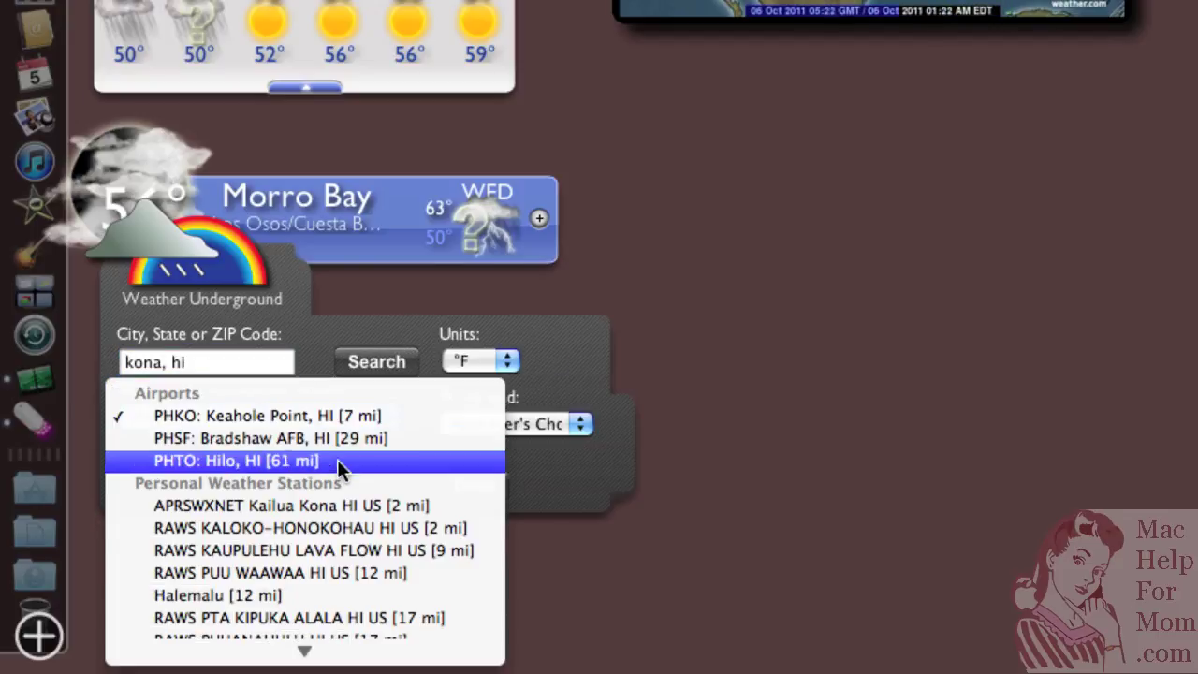
{"action": "left_click", "coordinate": [315, 506]}
{"action": "left_click", "coordinate": [484, 478]}
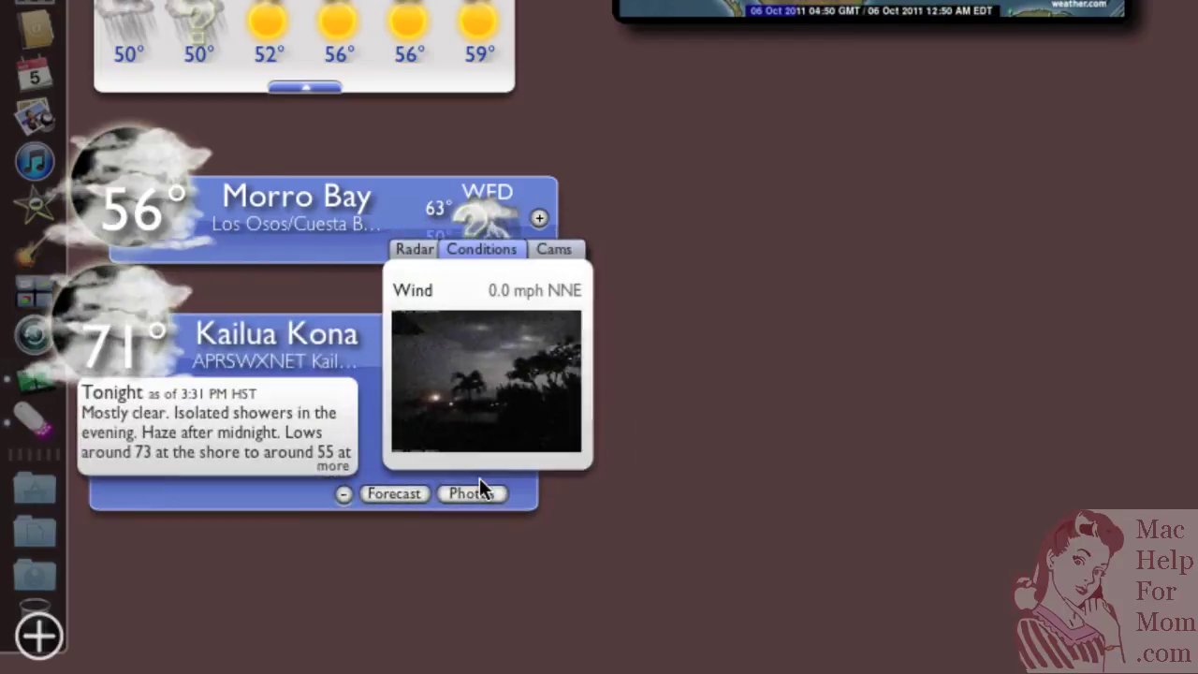
{"action": "left_click", "coordinate": [344, 493]}
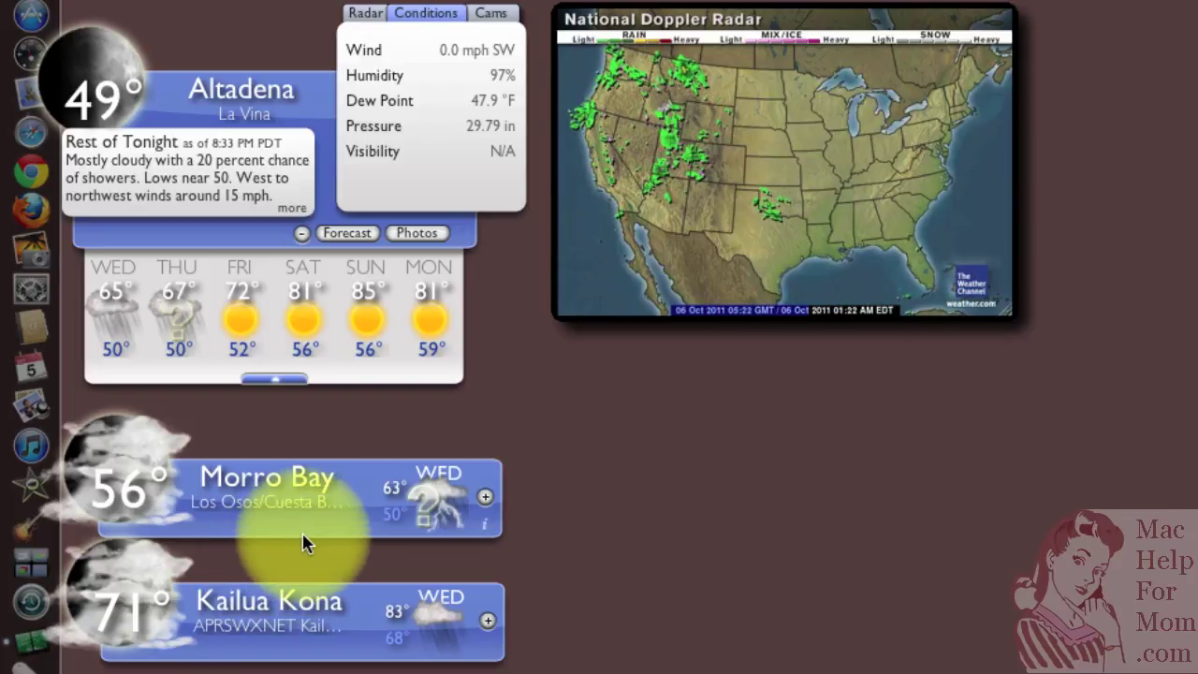
- Add a United States Regional Radar map for morro bay, ca to the radar widget's favorites and close its settings
{"action": "mouse_move", "coordinate": [718, 42]}
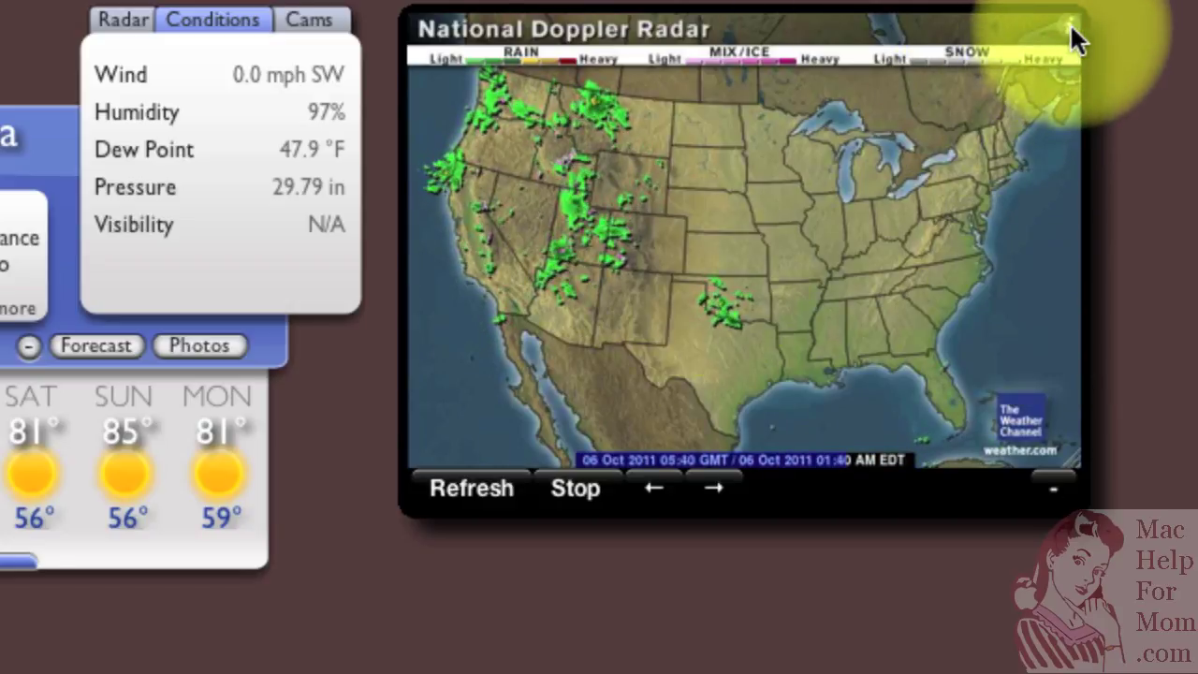
{"action": "left_click", "coordinate": [1071, 21]}
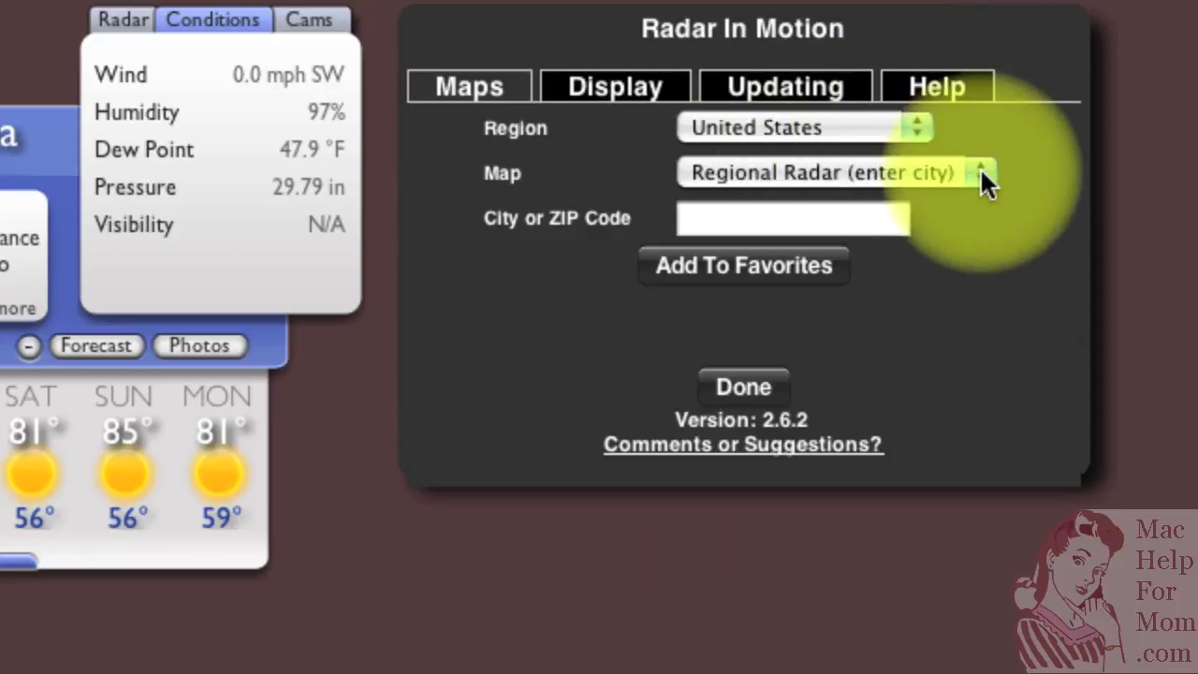
{"action": "left_click", "coordinate": [827, 214]}
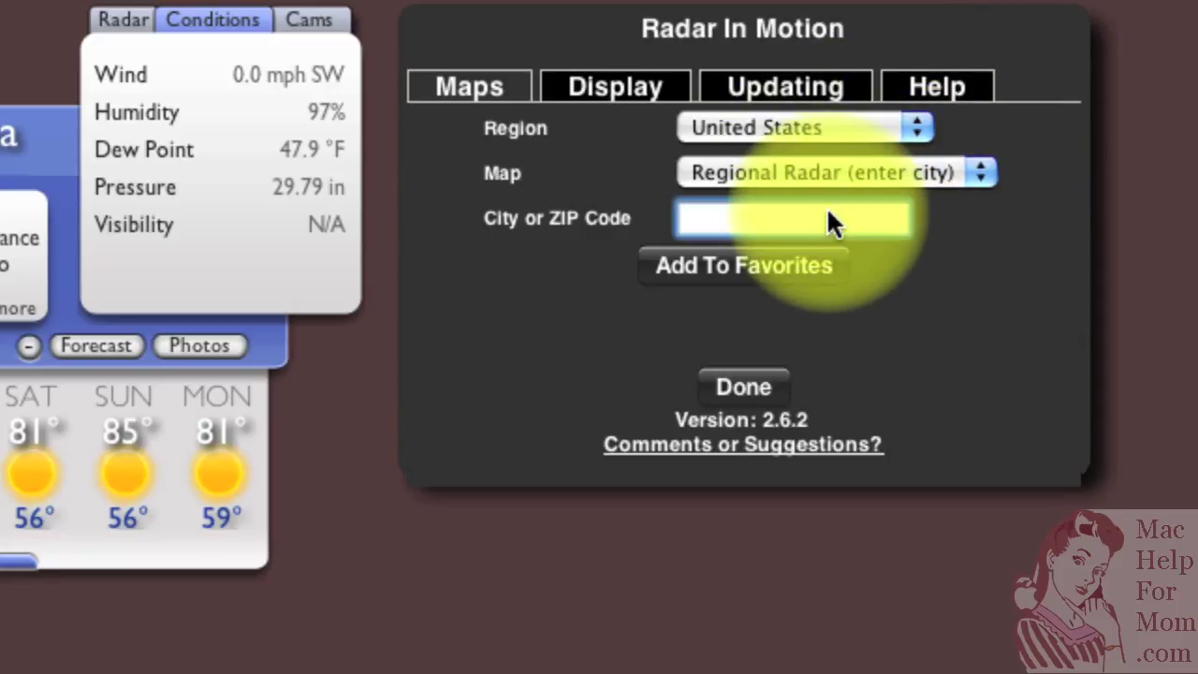
{"action": "type", "text": "morro bay, ca"}
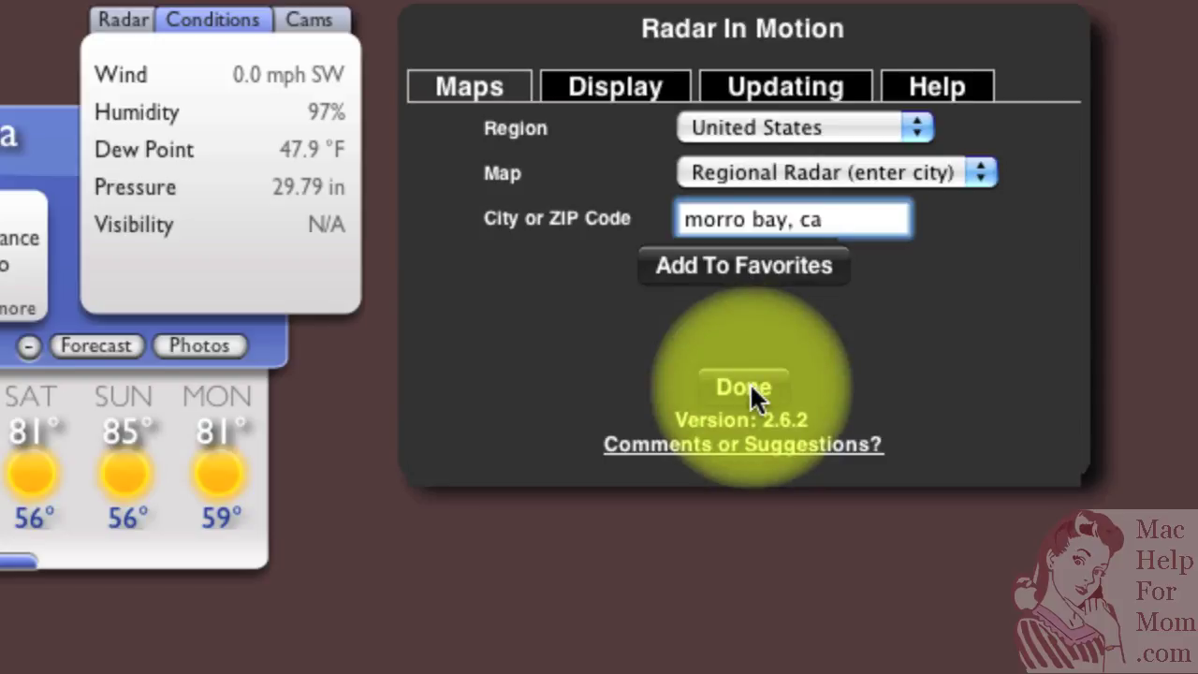
{"action": "left_click", "coordinate": [777, 269]}
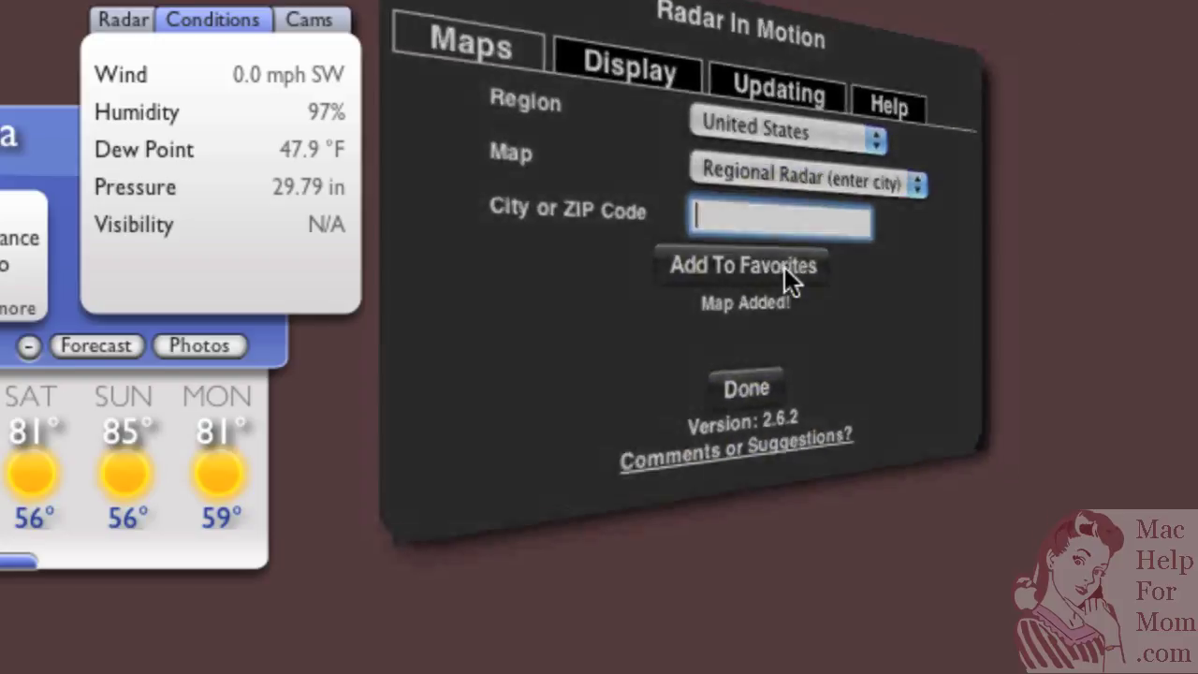
{"action": "left_click", "coordinate": [746, 388]}
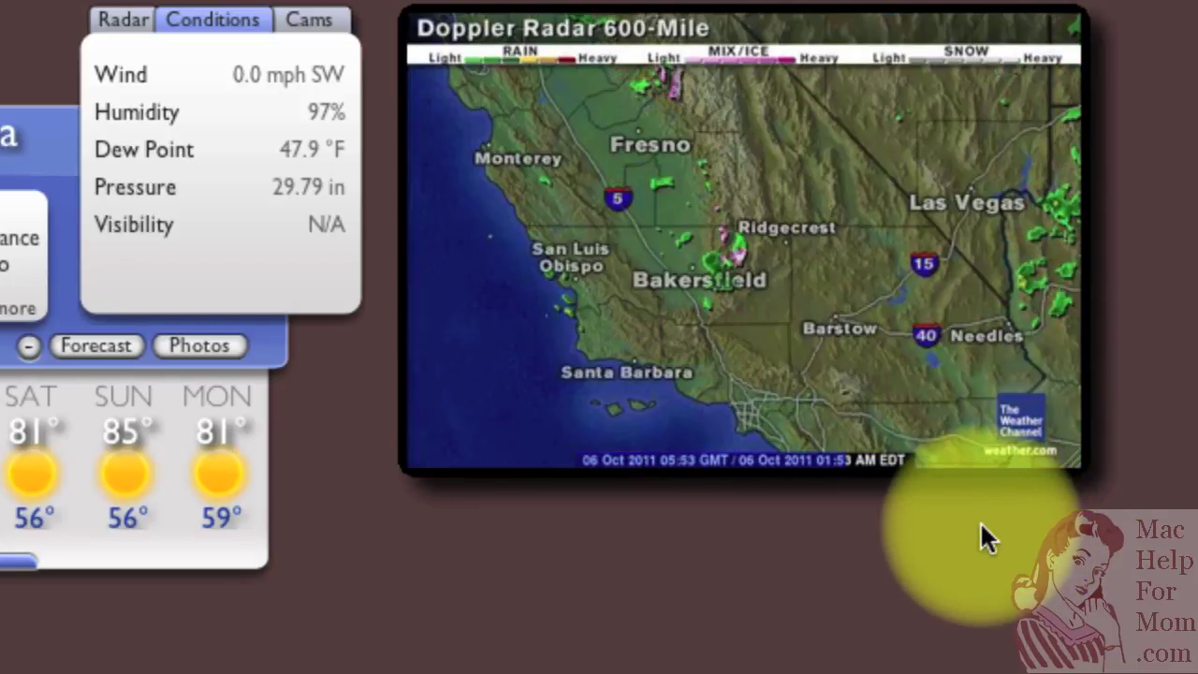
- Add the United States US Forecast map to the radar widget's favorites and close its settings
{"action": "mouse_move", "coordinate": [697, 448]}
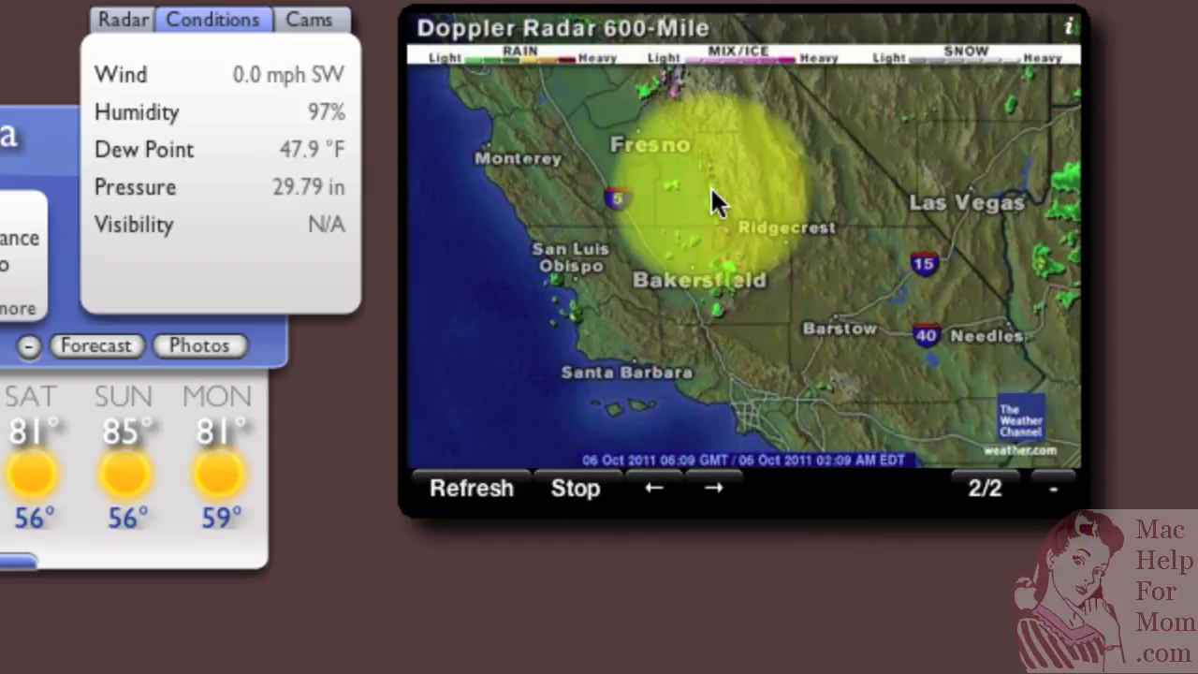
{"action": "left_click", "coordinate": [538, 255]}
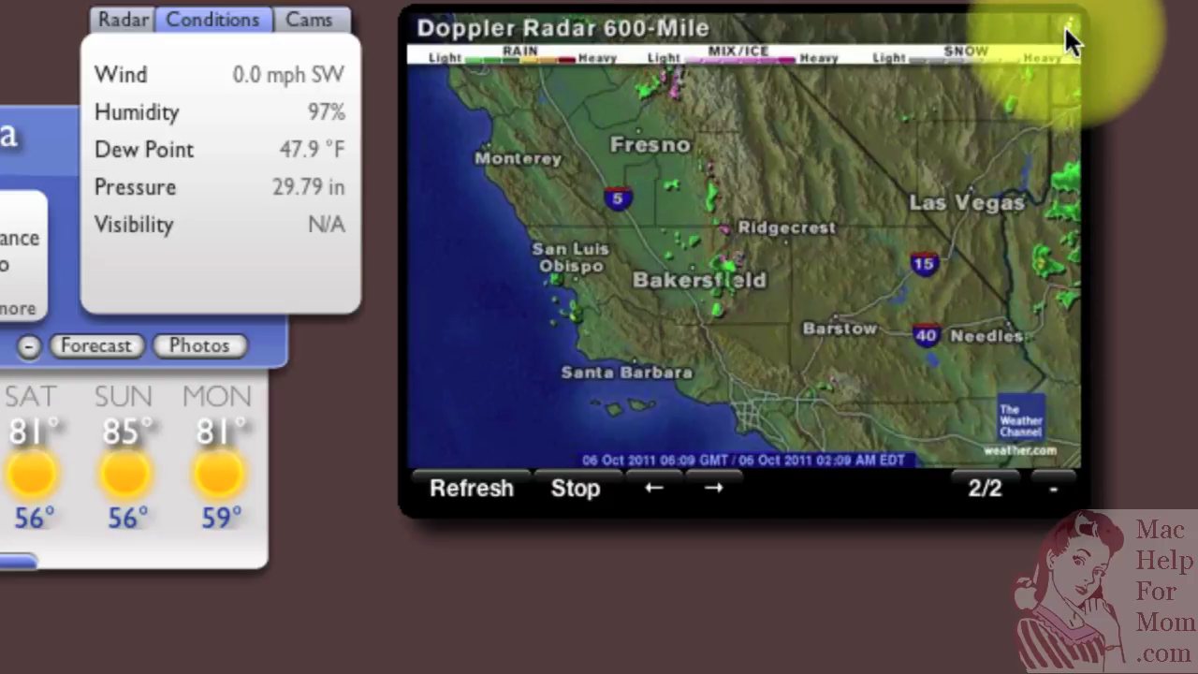
{"action": "left_click", "coordinate": [1067, 24]}
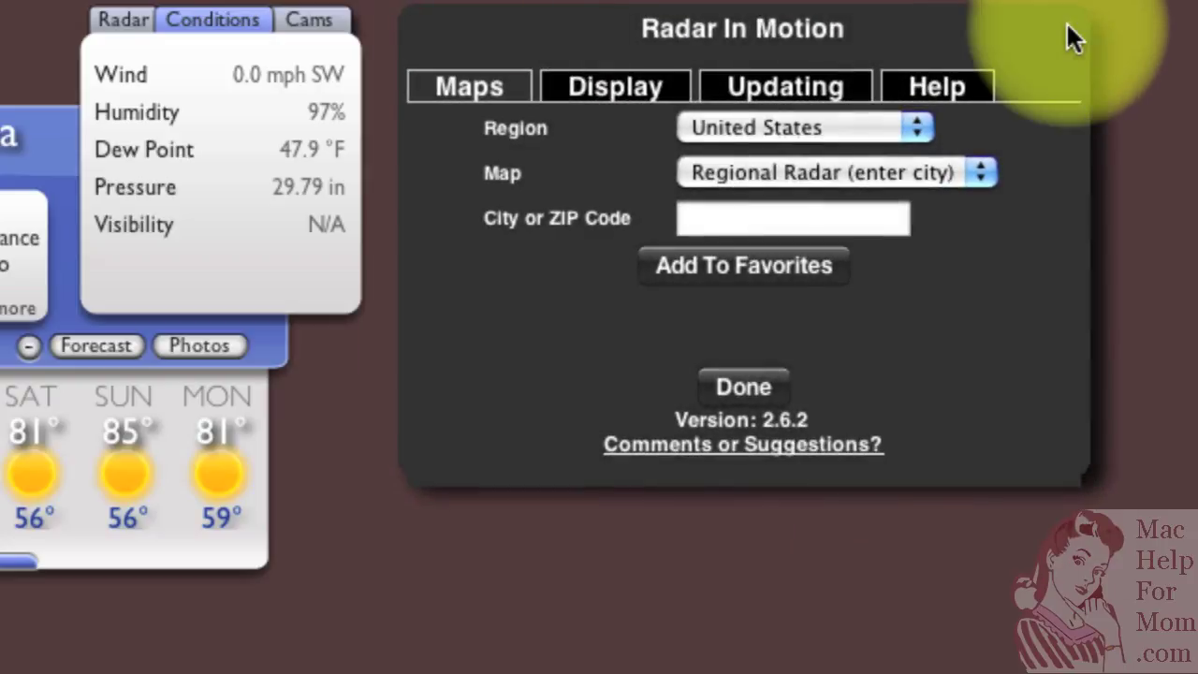
{"action": "left_click", "coordinate": [980, 179]}
{"action": "left_click", "coordinate": [979, 169]}
{"action": "left_click", "coordinate": [978, 168]}
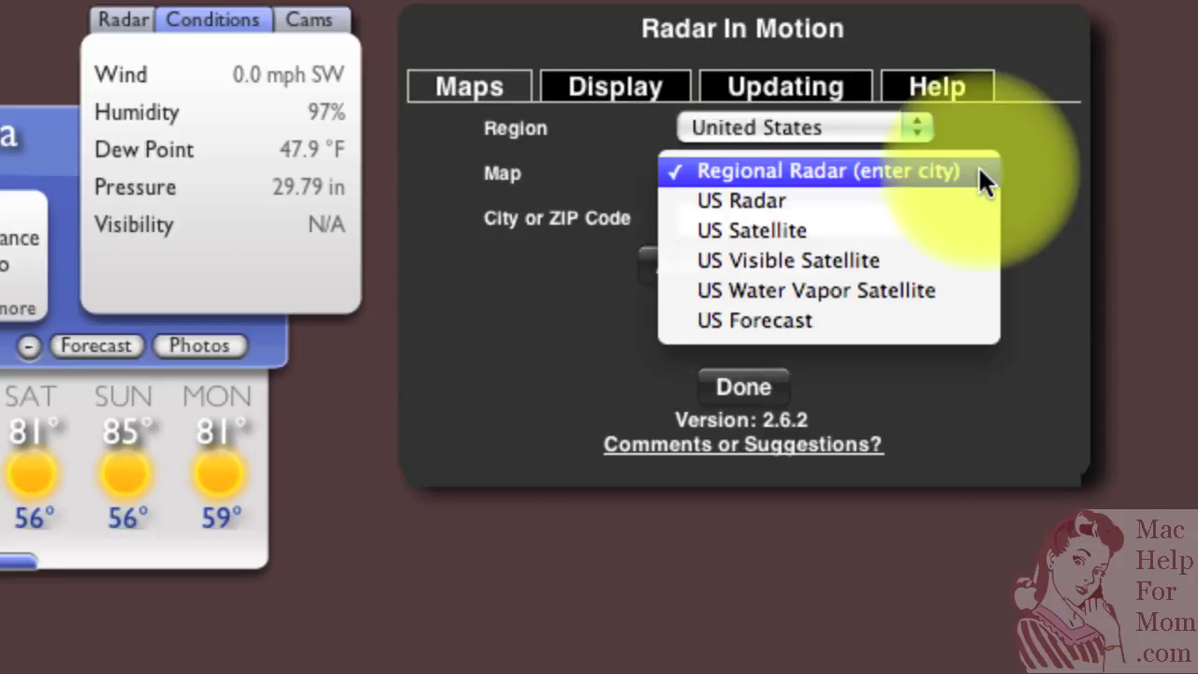
{"action": "left_click", "coordinate": [814, 318]}
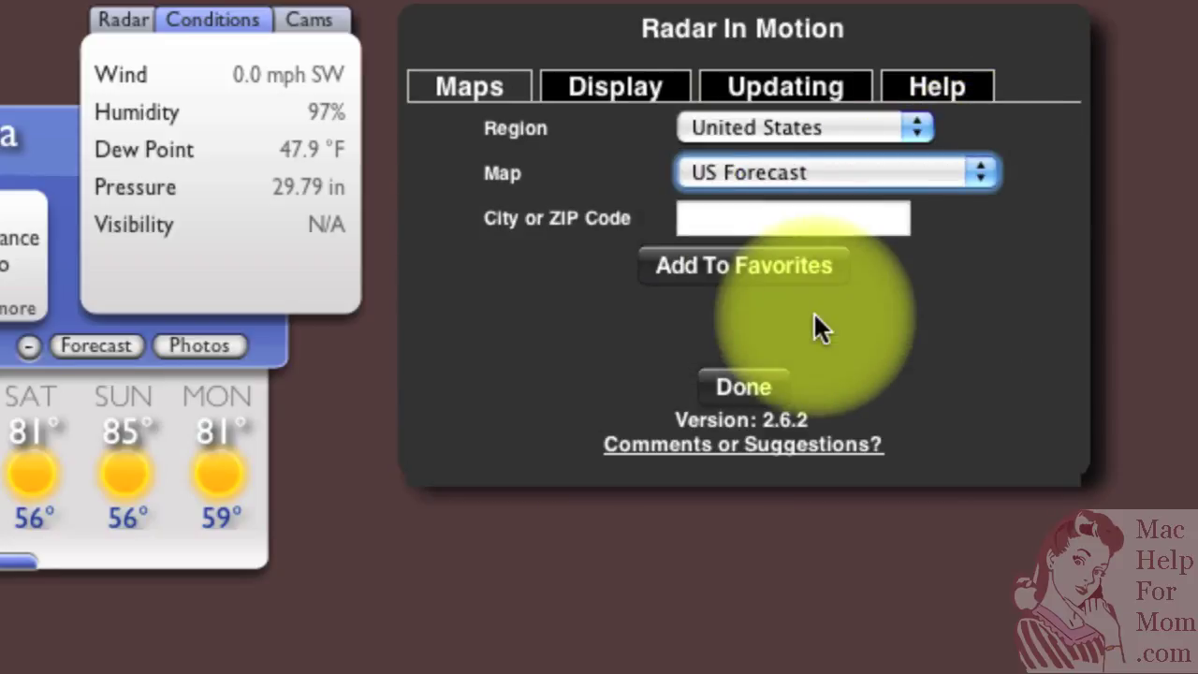
{"action": "left_click", "coordinate": [771, 263]}
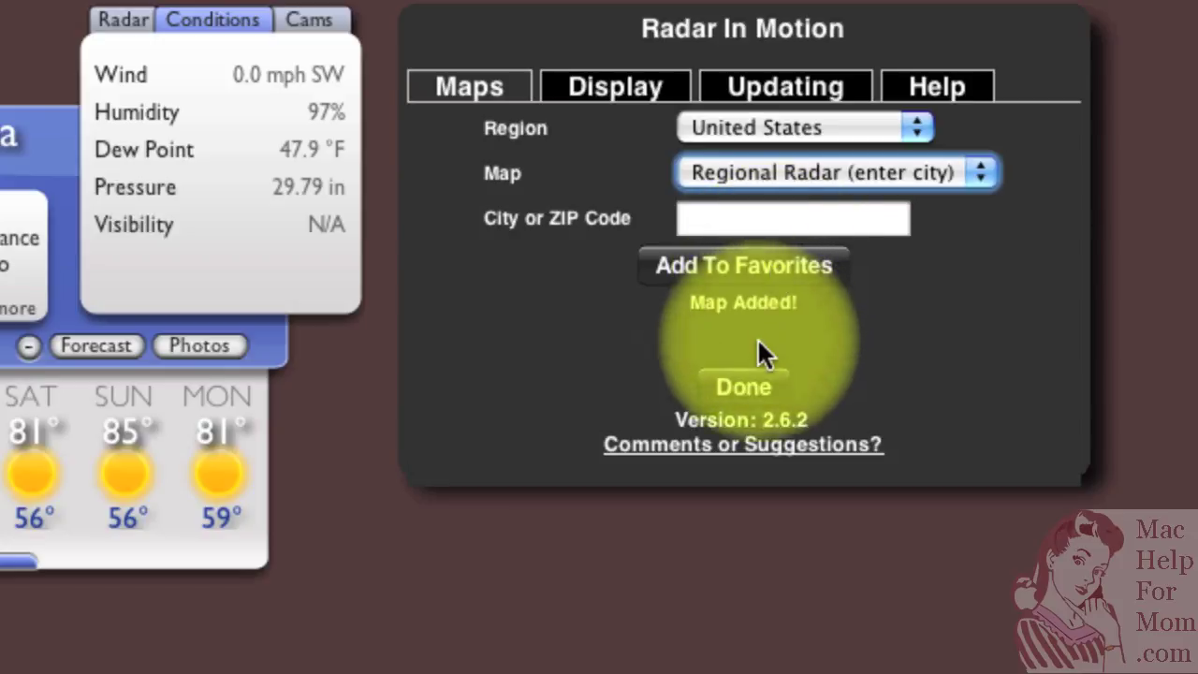
{"action": "left_click", "coordinate": [753, 389]}
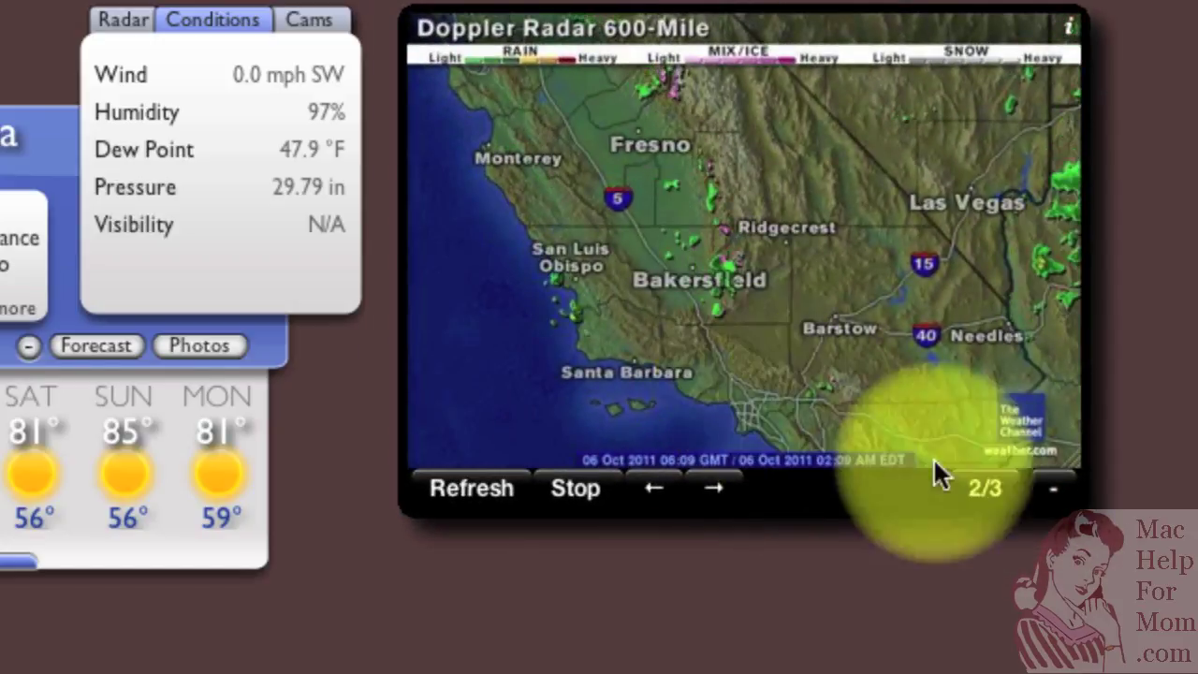
- Cycle the radar widget through its favorite maps to view the US forecast
{"action": "left_click", "coordinate": [985, 487]}
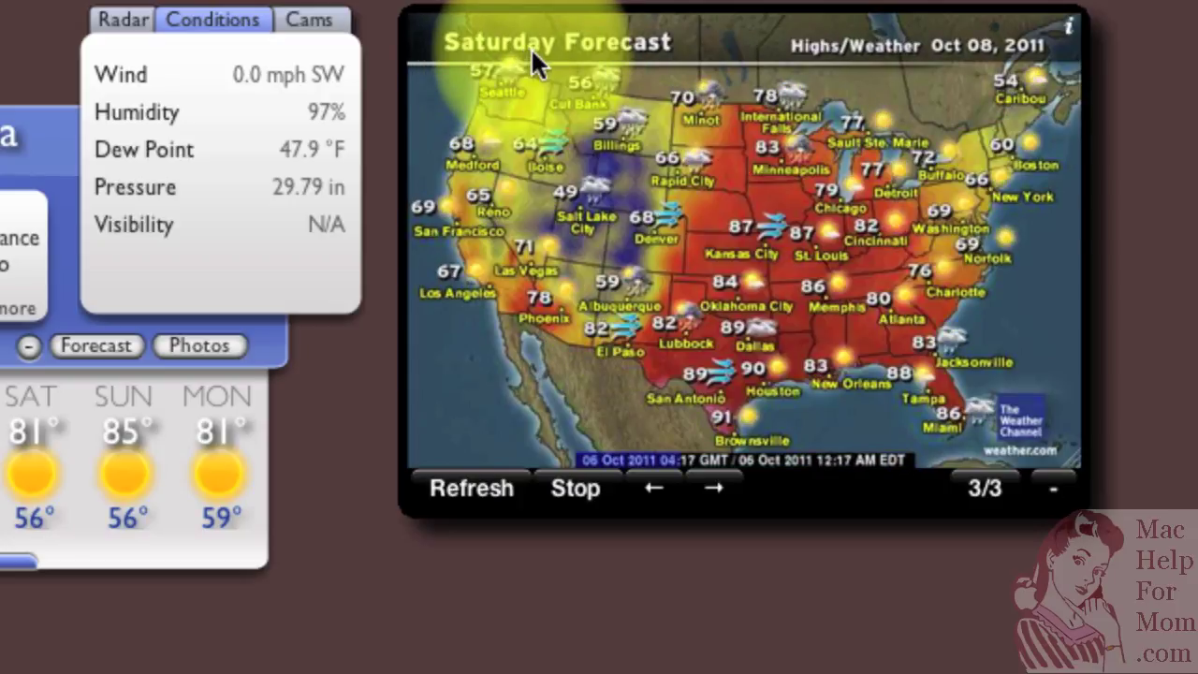
{"action": "left_click", "coordinate": [510, 47]}
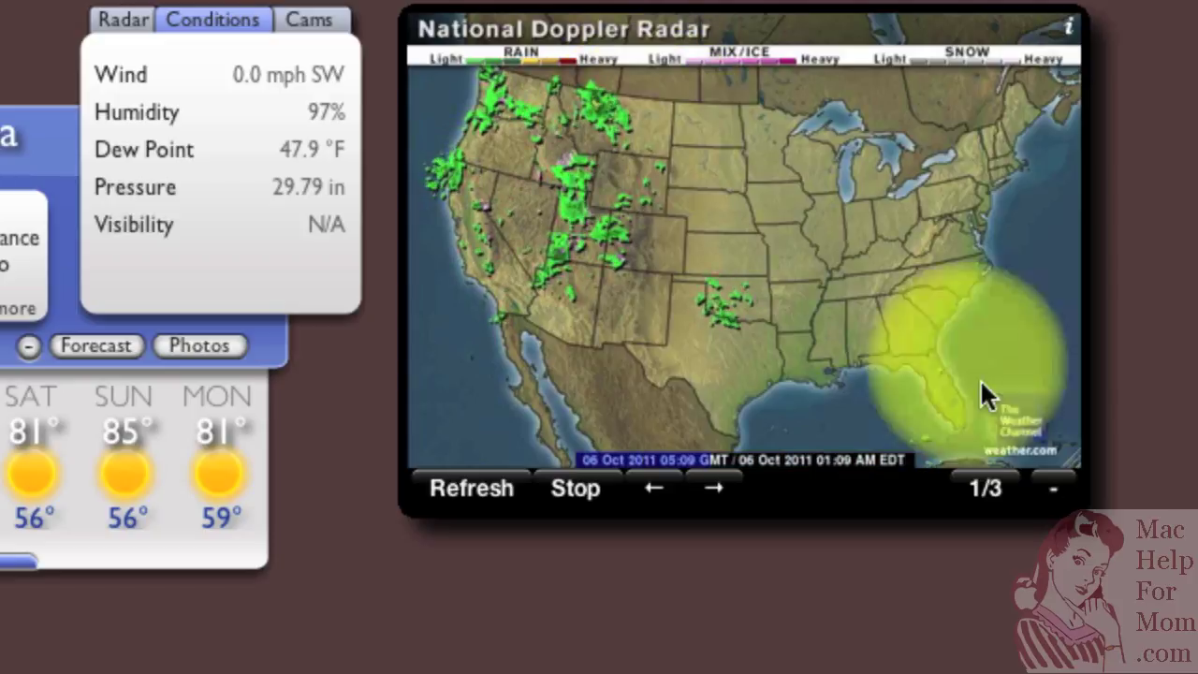
{"action": "left_click", "coordinate": [987, 481]}
{"action": "left_click", "coordinate": [987, 481]}
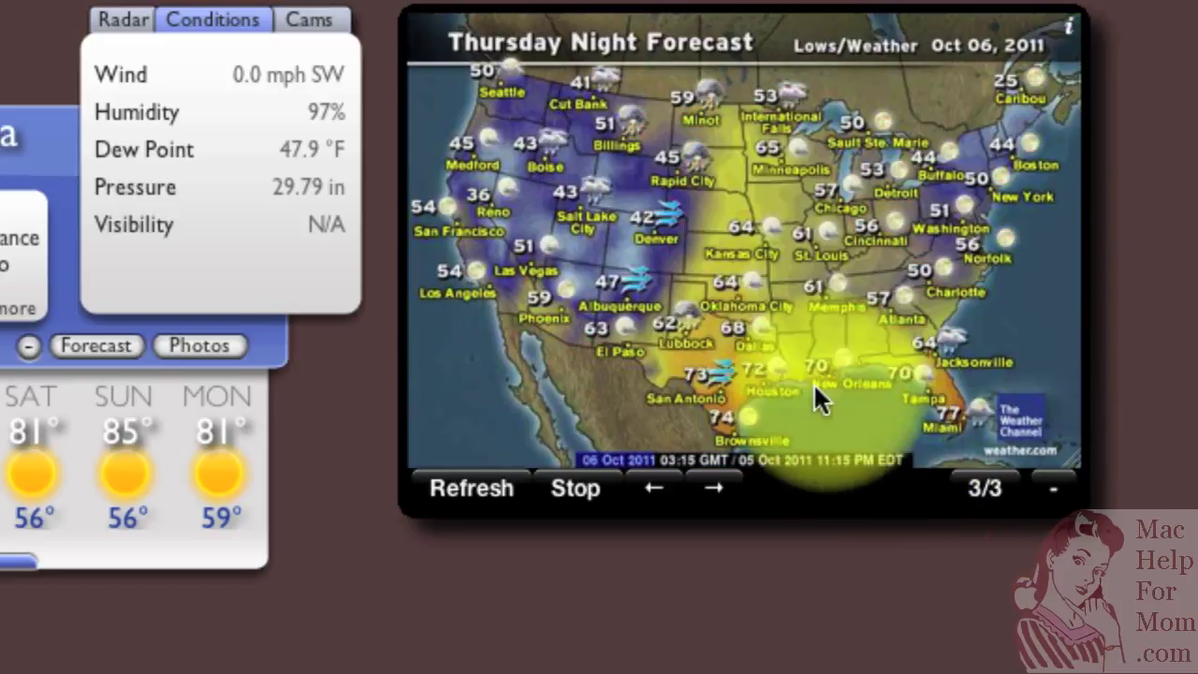
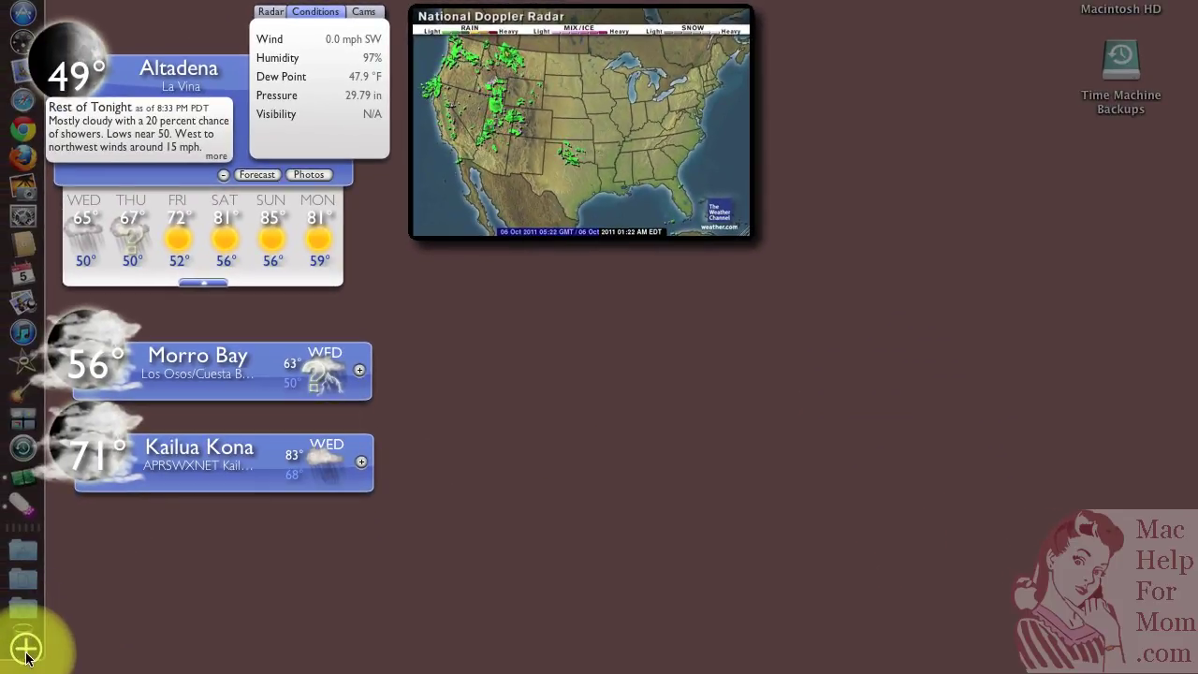
- Add a second RadarInMotion widget to the Dashboard
{"action": "left_click", "coordinate": [27, 652]}
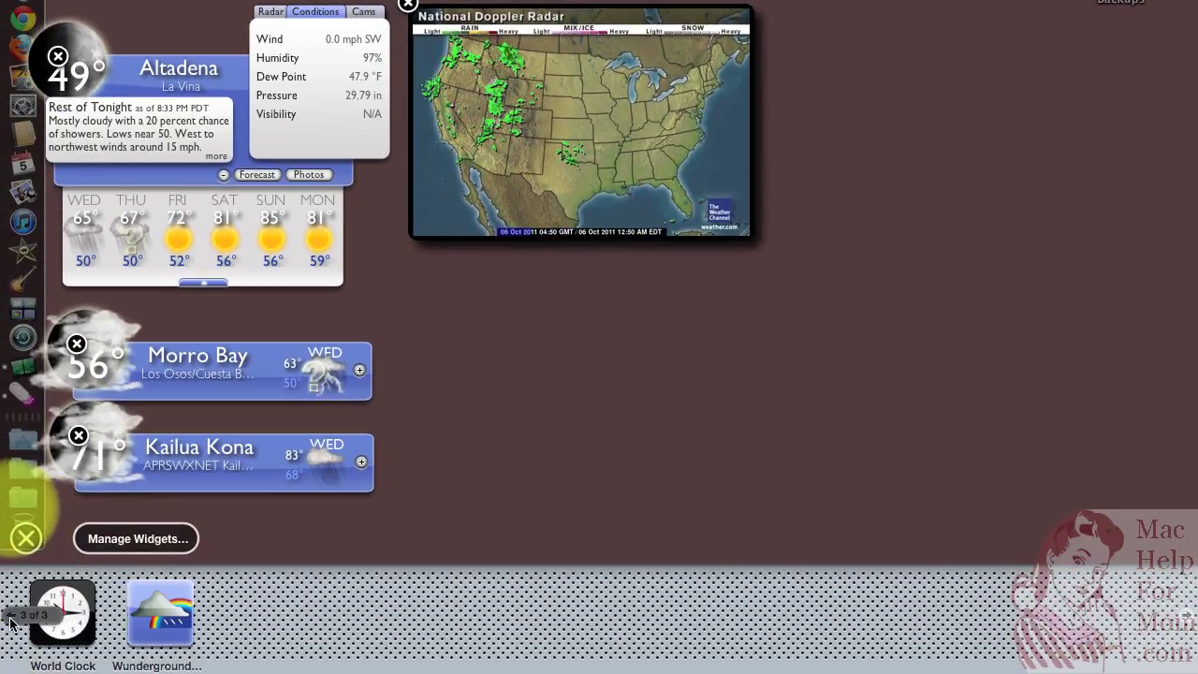
{"action": "left_click", "coordinate": [11, 616]}
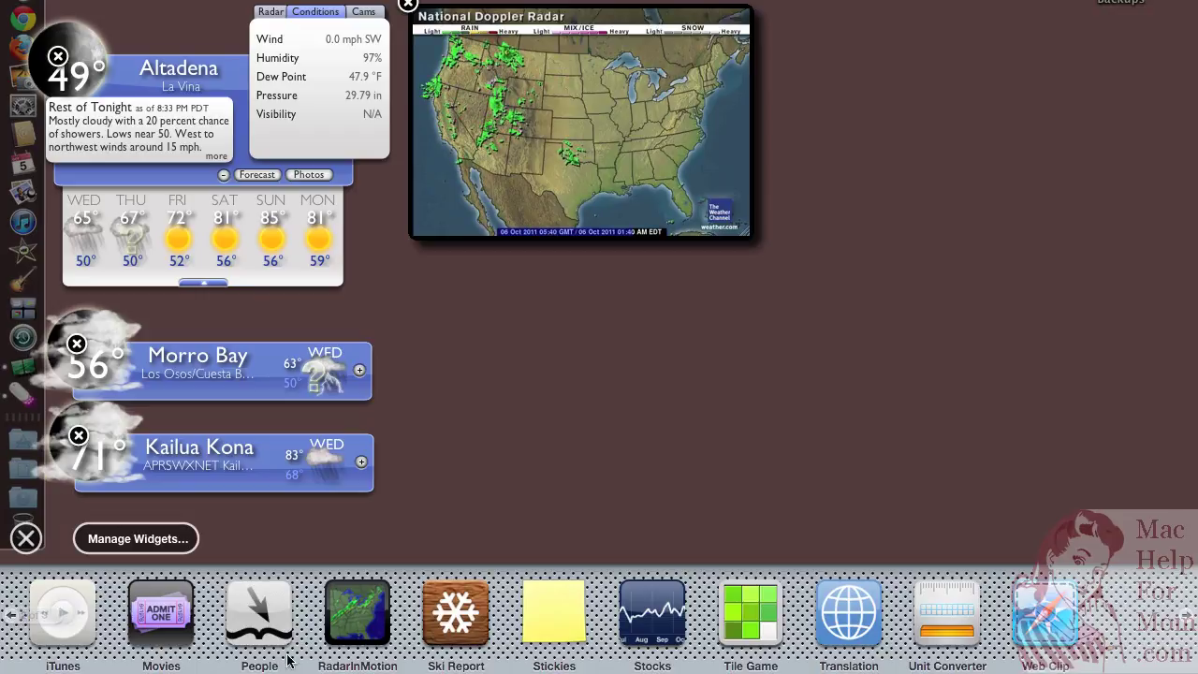
{"action": "left_click", "coordinate": [371, 615]}
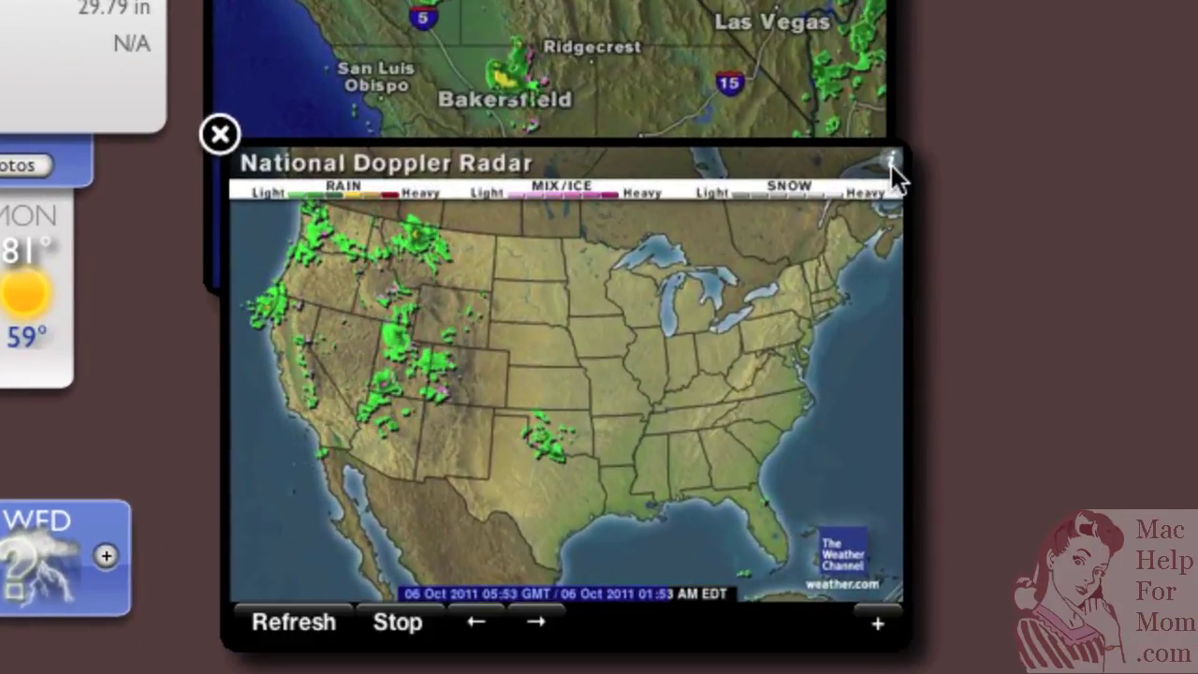
- Set the second radar widget to the US Forecast map with an animation speed of 2500 ms/map and close its settings
{"action": "left_click", "coordinate": [821, 168]}
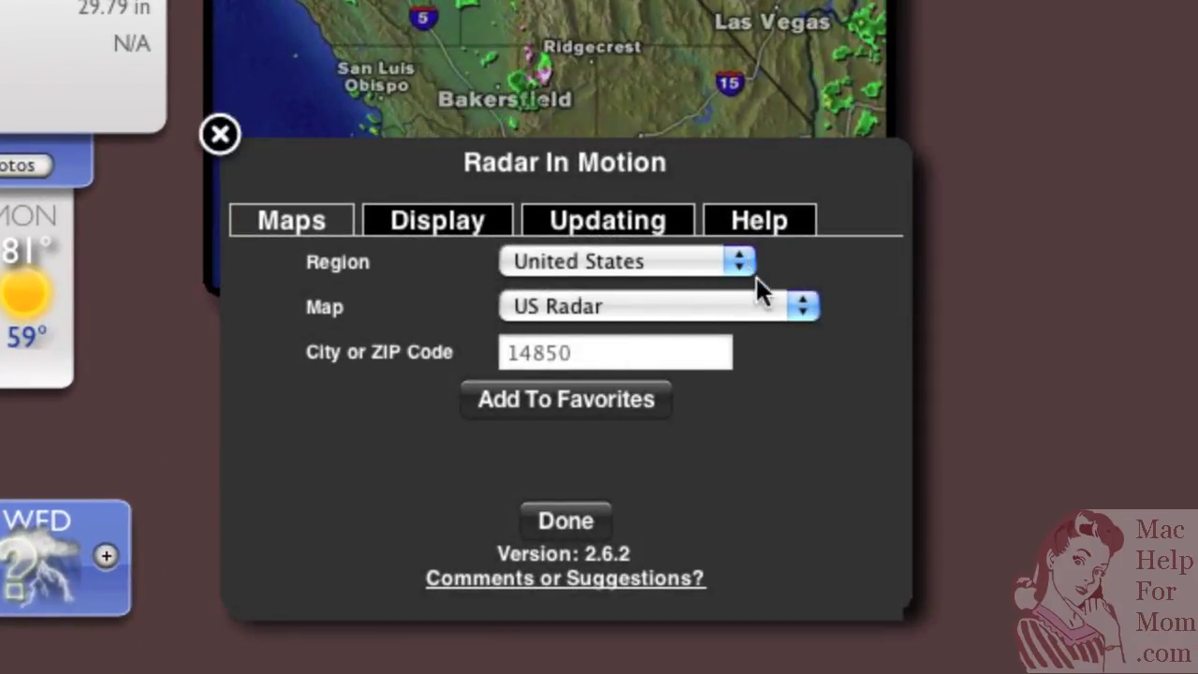
{"action": "left_click", "coordinate": [805, 307]}
{"action": "left_click", "coordinate": [716, 423]}
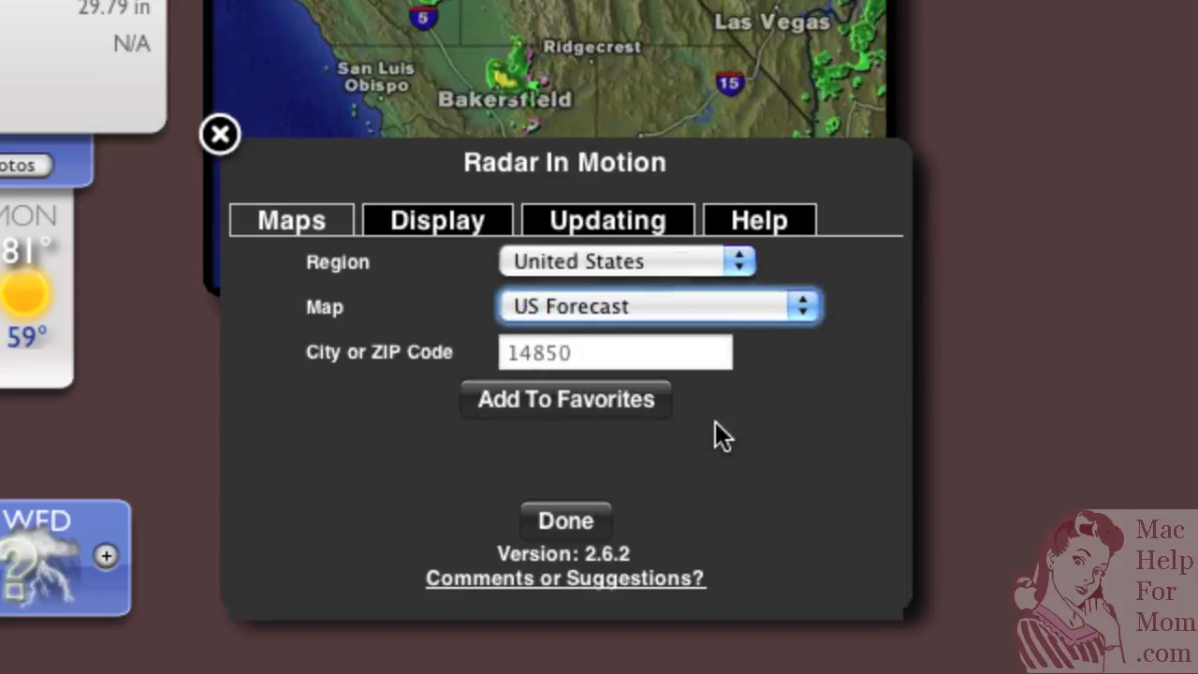
{"action": "left_click", "coordinate": [436, 226]}
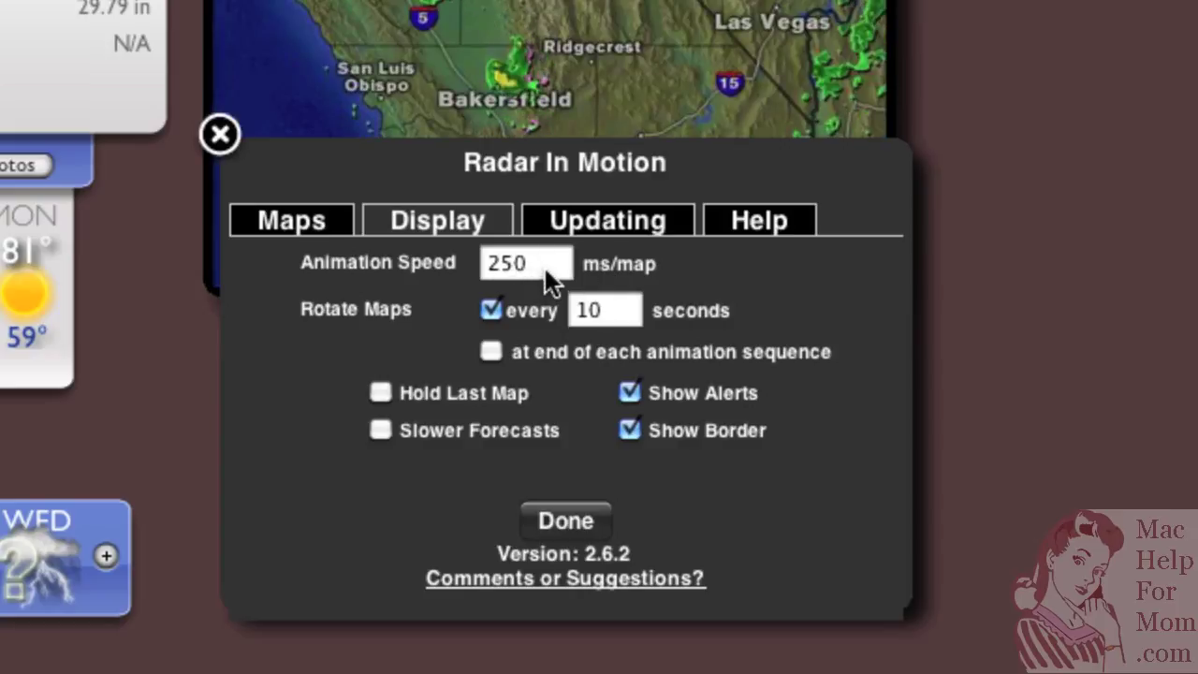
{"action": "left_click", "coordinate": [541, 267]}
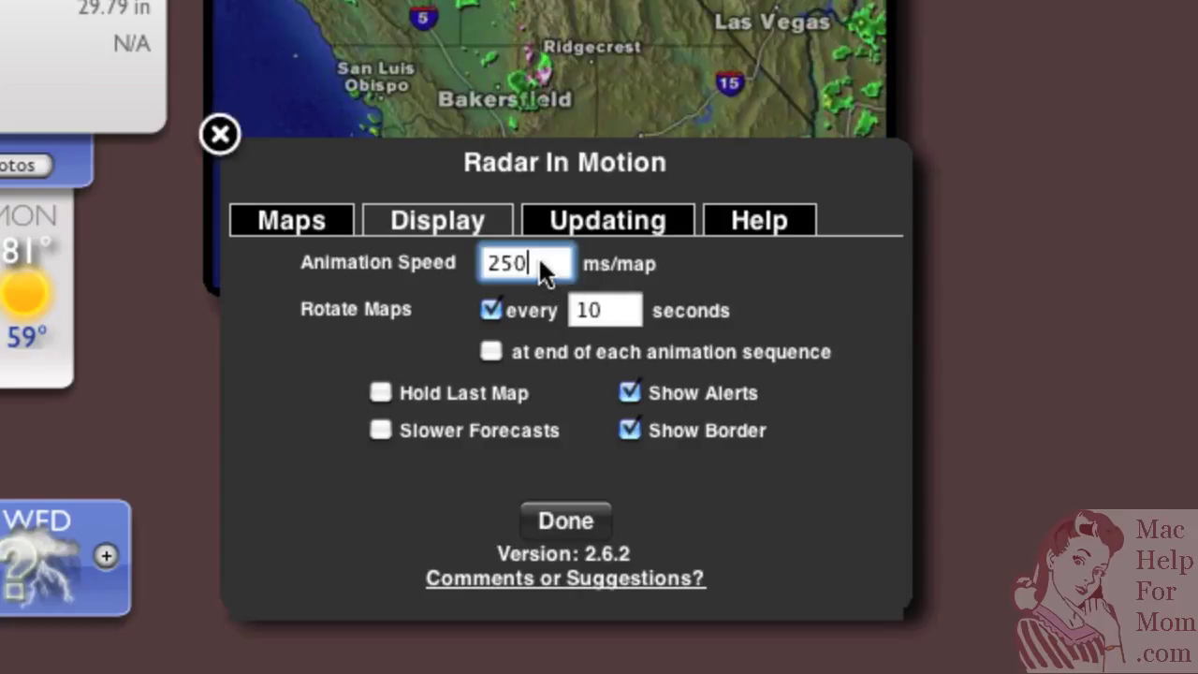
{"action": "type", "text": "0"}
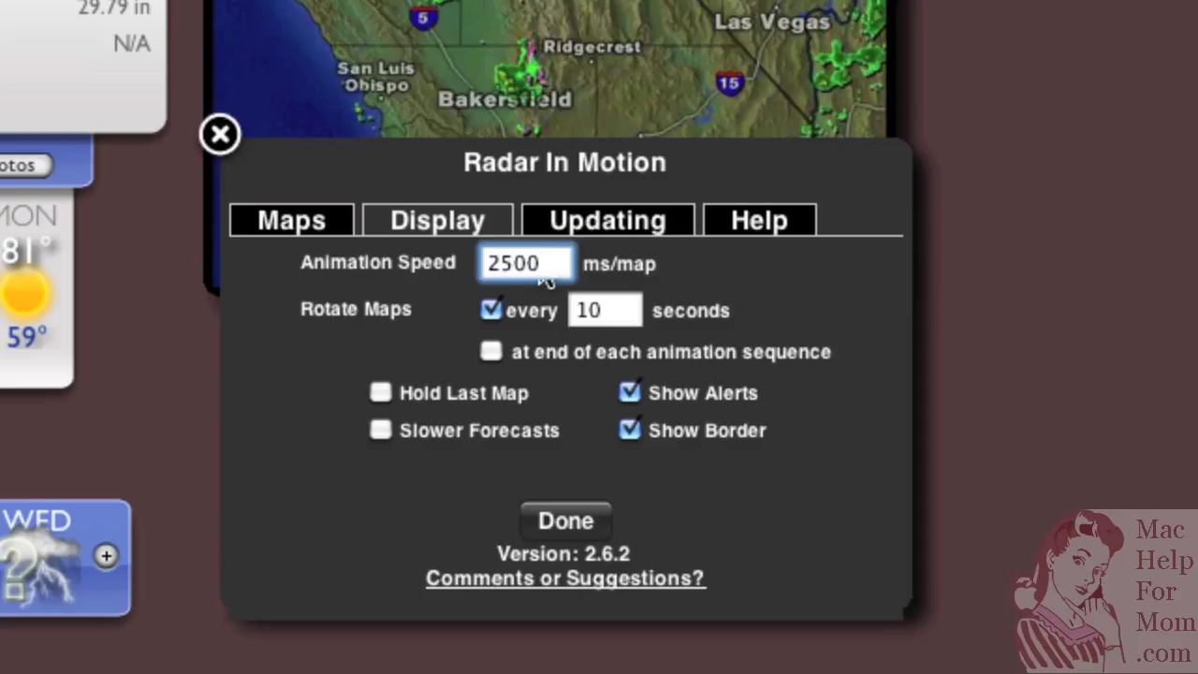
{"action": "left_click", "coordinate": [567, 521]}
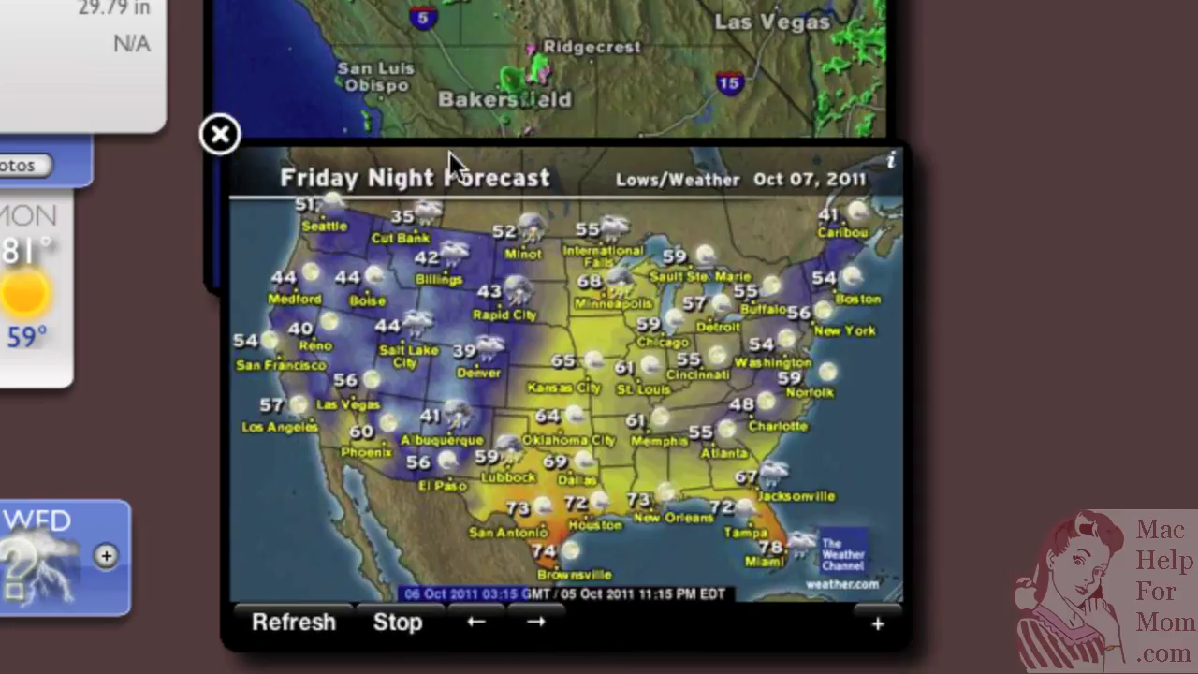
- Place the US forecast widget directly below the first radar widget, leaving a small gap between them
{"action": "left_click_drag", "start_coordinate": [450, 160], "coordinate": [436, 325]}
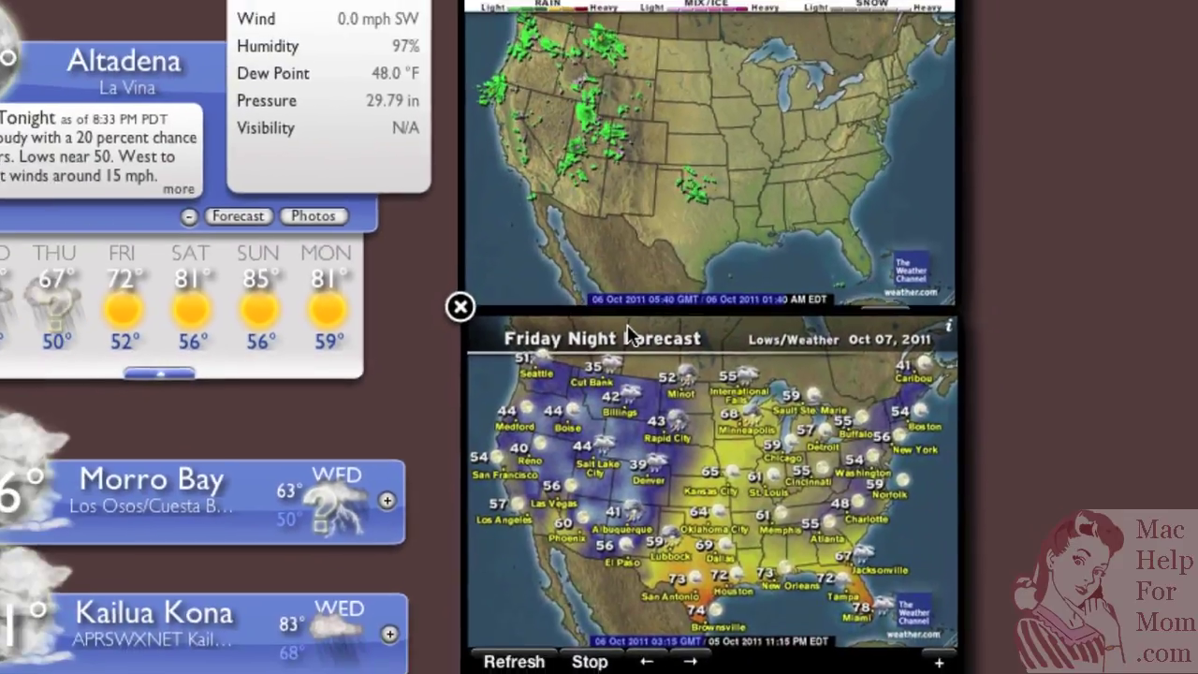
{"action": "left_click_drag", "start_coordinate": [629, 334], "coordinate": [628, 357]}
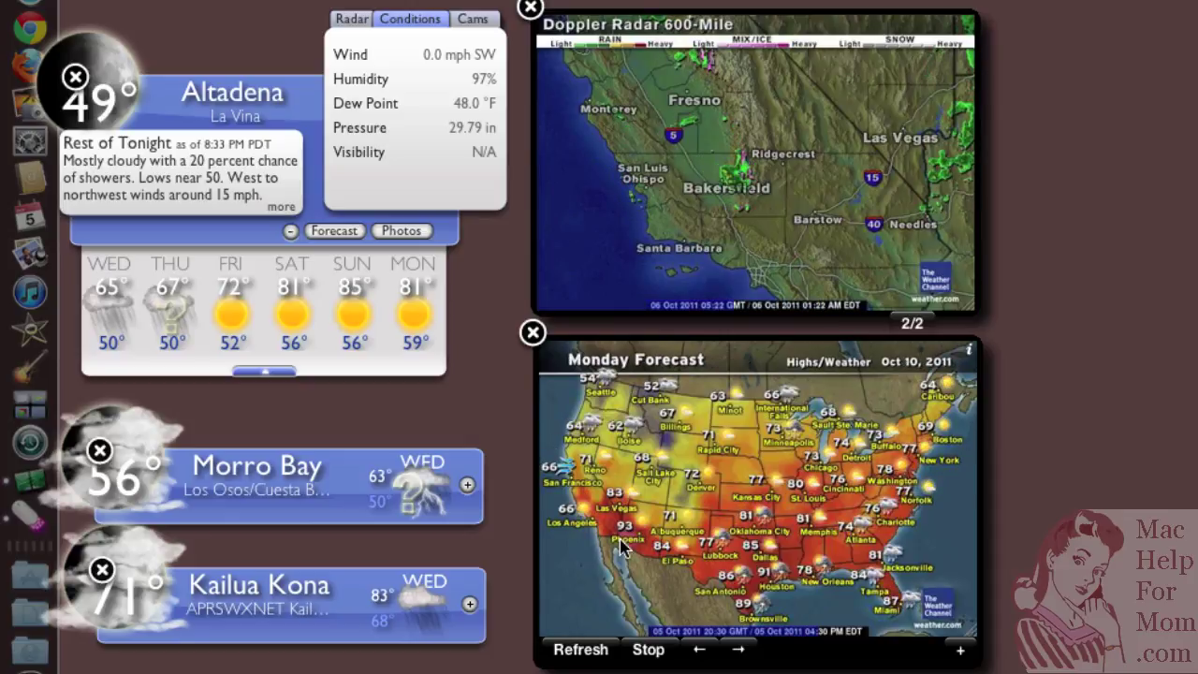
- Add the asteroid widget beside the first radar widget and display the name of the Oct 17 asteroid
{"action": "mouse_move", "coordinate": [744, 176]}
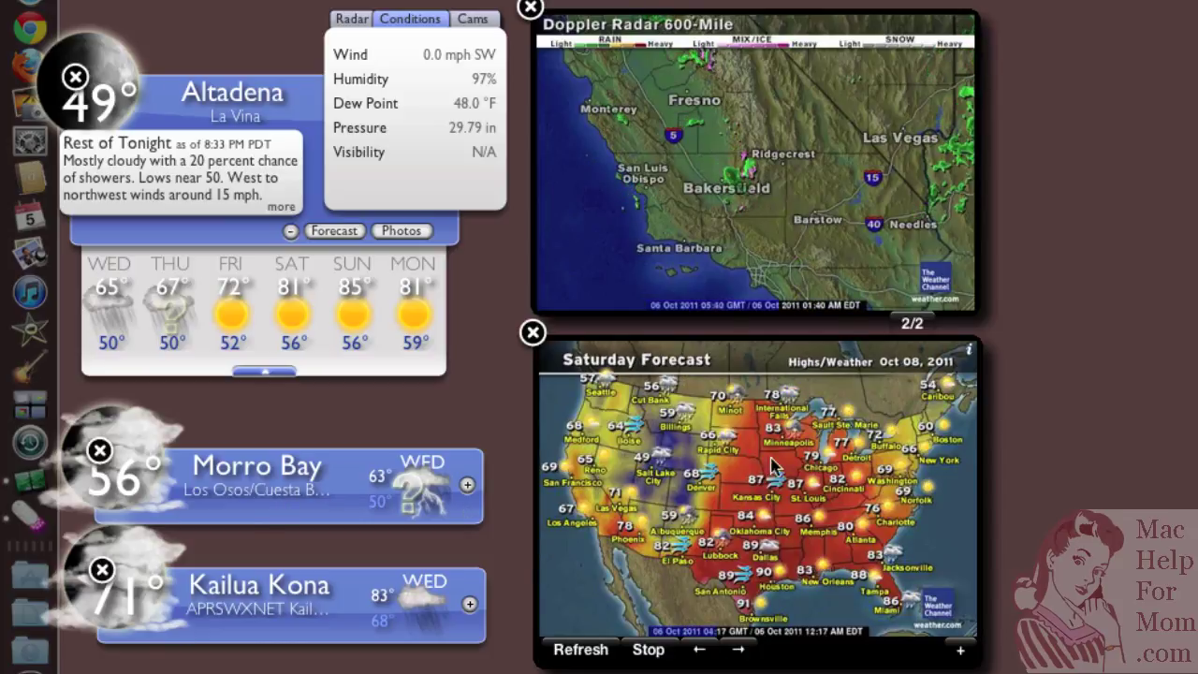
{"action": "key", "text": "super+equal"}
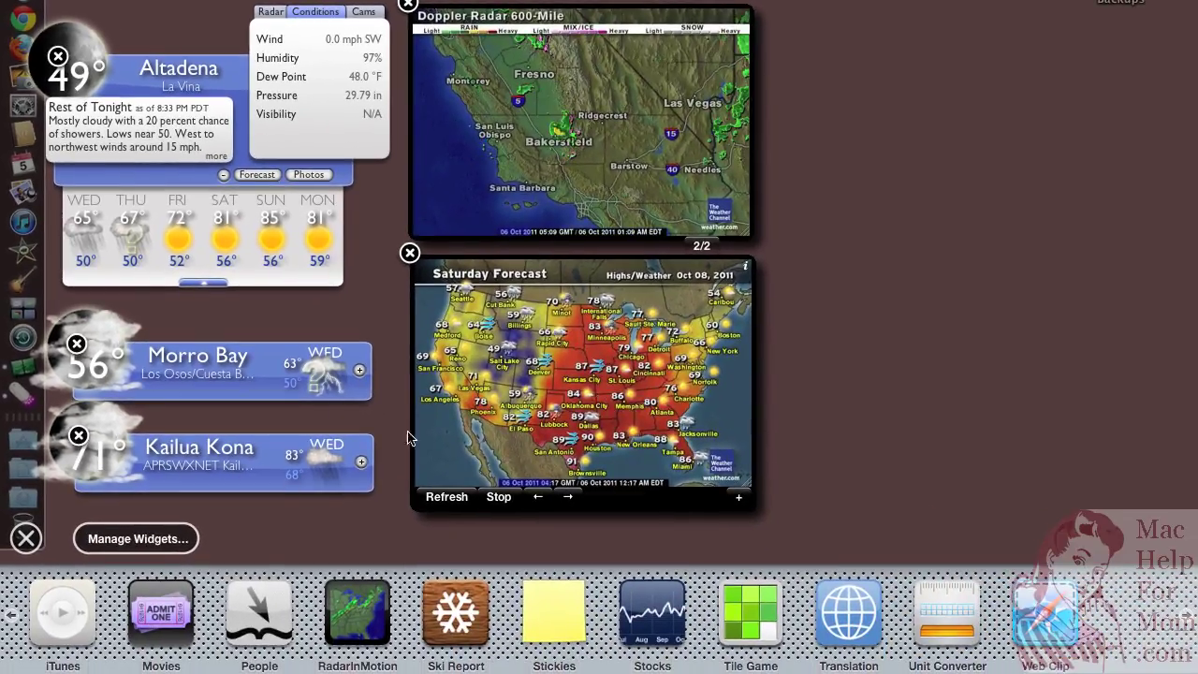
{"action": "left_click", "coordinate": [13, 616]}
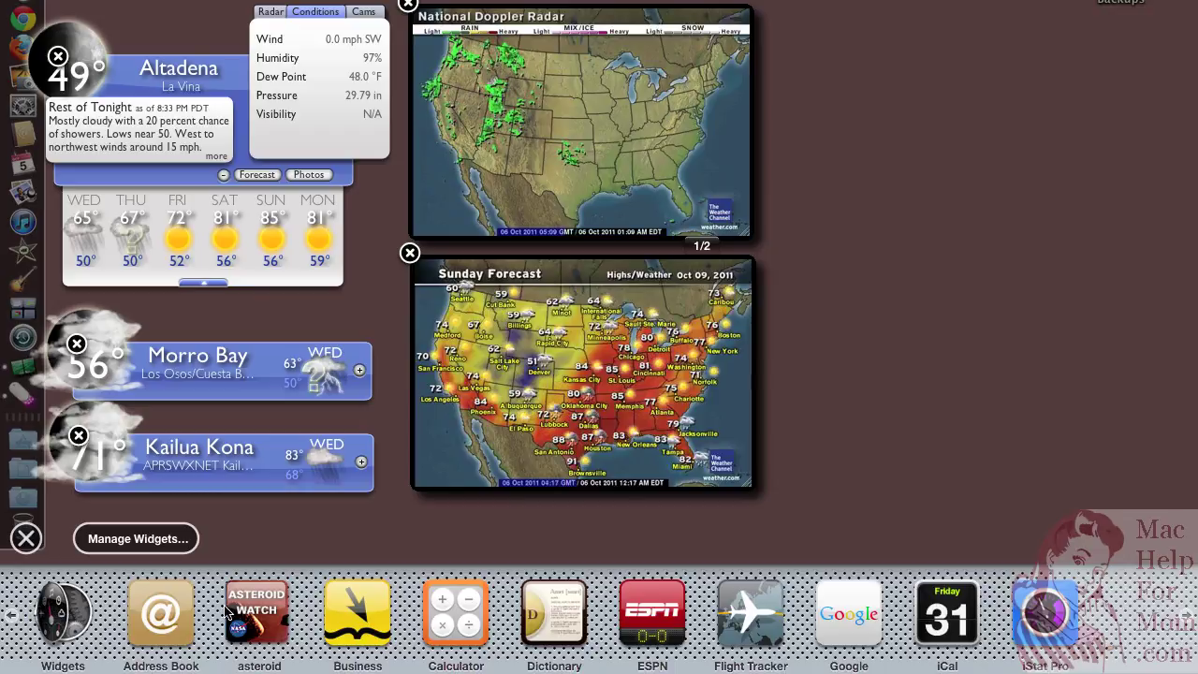
{"action": "left_click", "coordinate": [267, 608]}
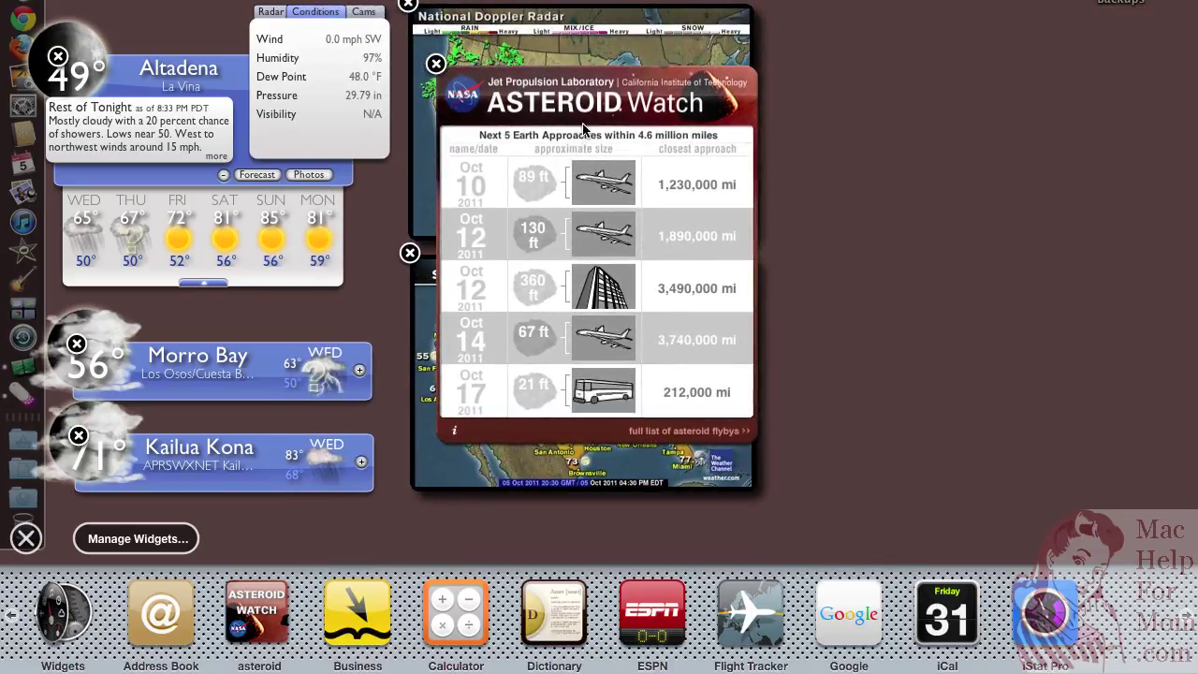
{"action": "left_click_drag", "start_coordinate": [596, 94], "coordinate": [926, 27]}
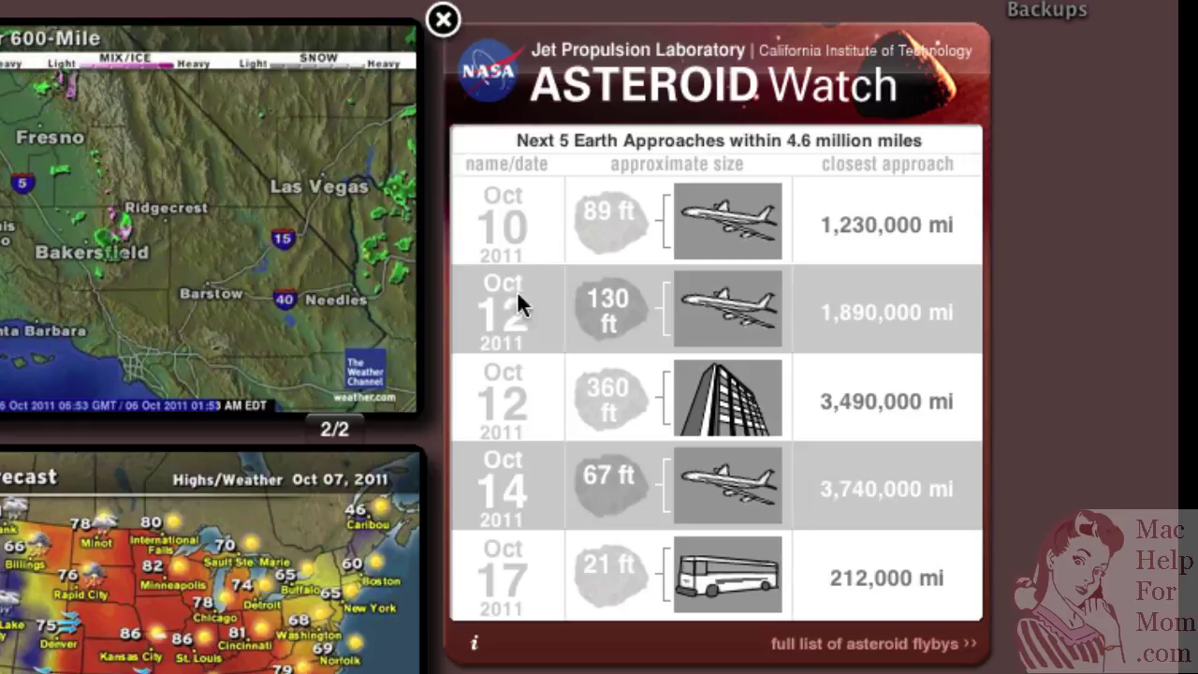
{"action": "mouse_move", "coordinate": [520, 597]}
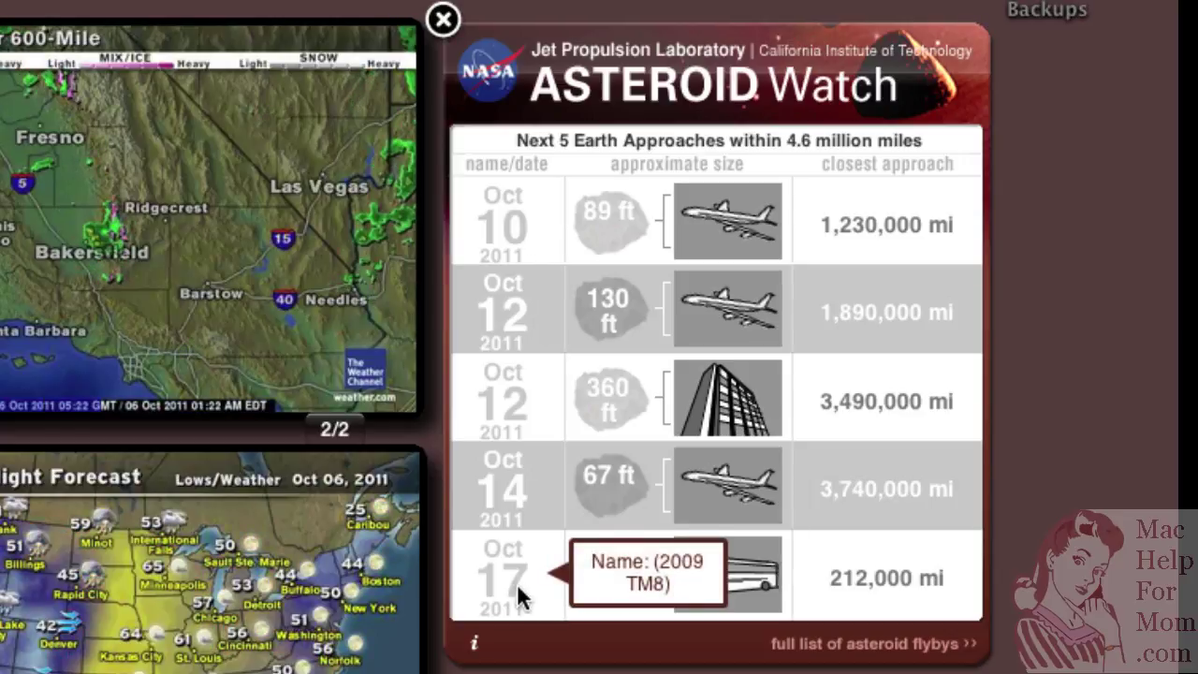
{"action": "key", "text": "super+equal"}
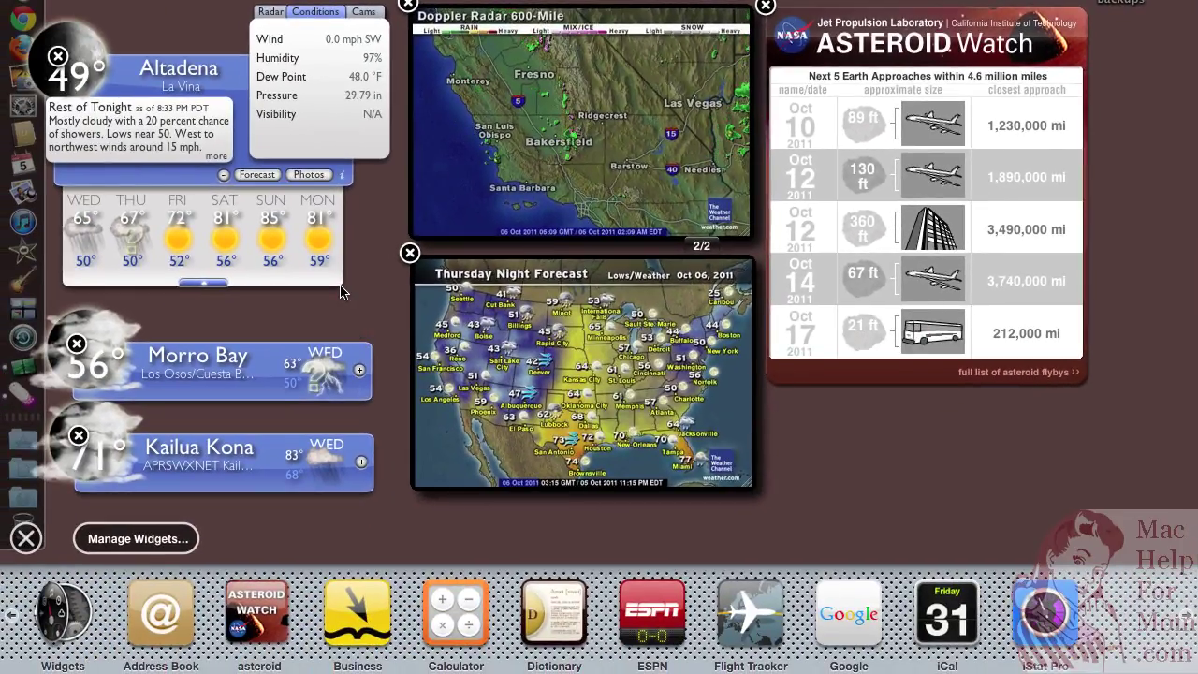